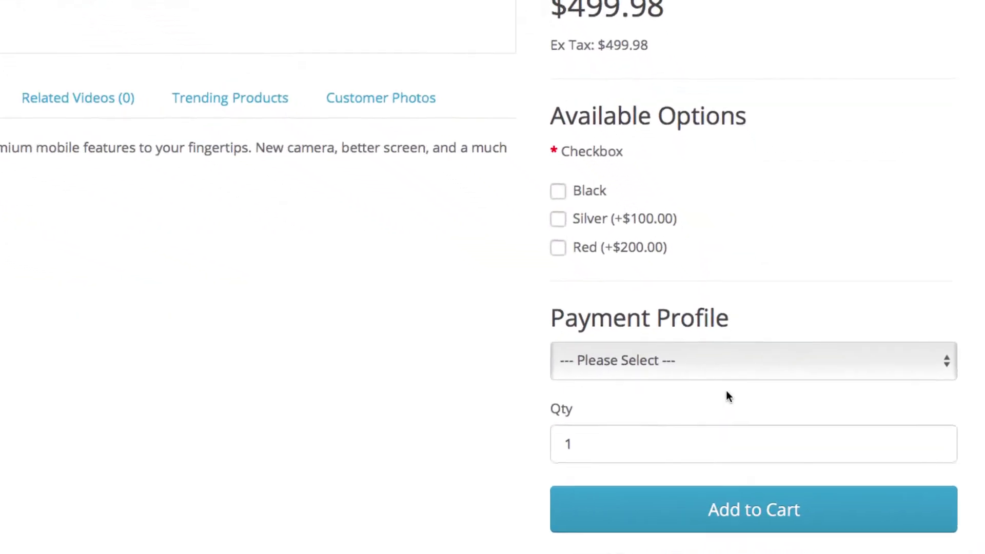
Step: Select Free Trial in the product page's Payment Profile dropdown
{"action": "left_click", "coordinate": [727, 359]}
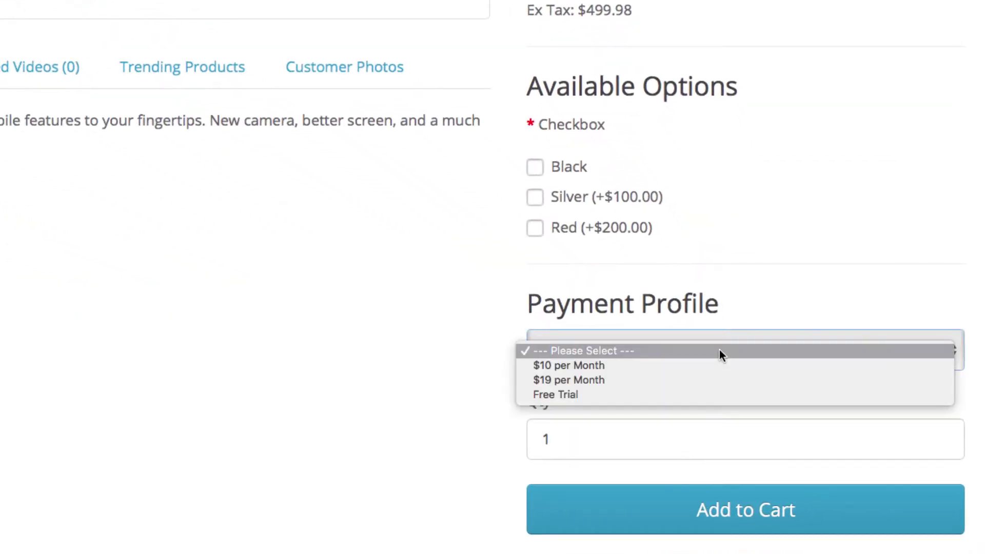
{"action": "left_click", "coordinate": [707, 395]}
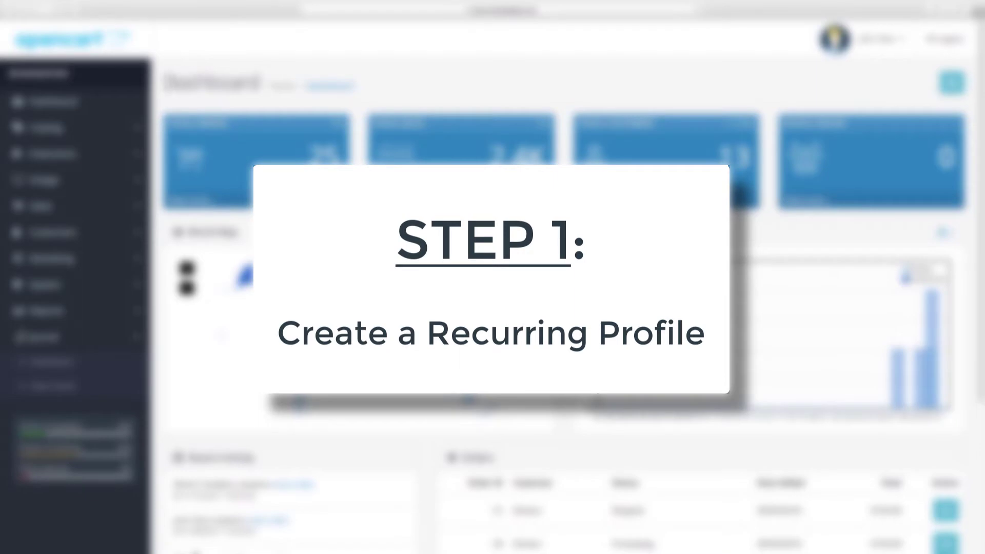
Step: Add a new recurring profile under Catalog > Recurring Profiles named '$19 per Month'
{"action": "left_click", "coordinate": [102, 127]}
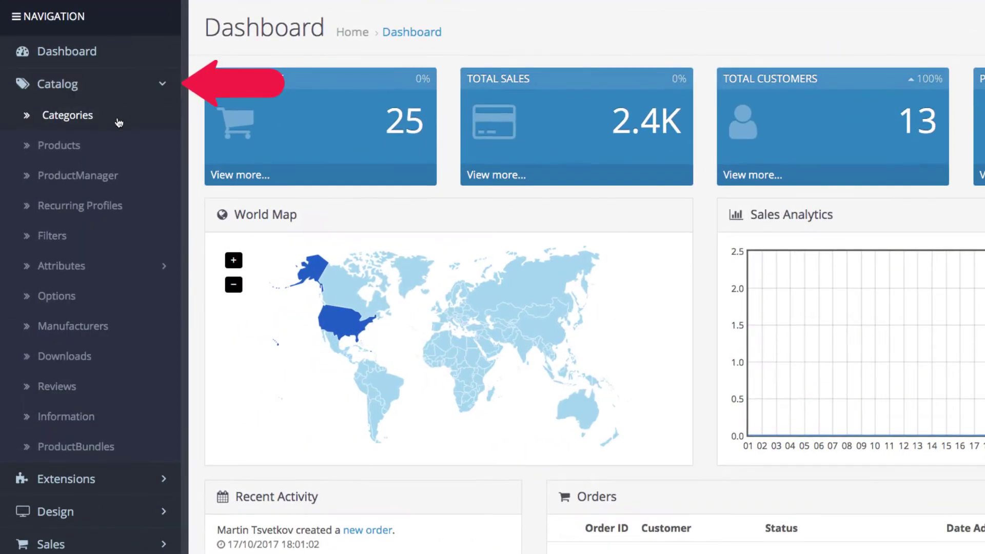
{"action": "left_click", "coordinate": [97, 214]}
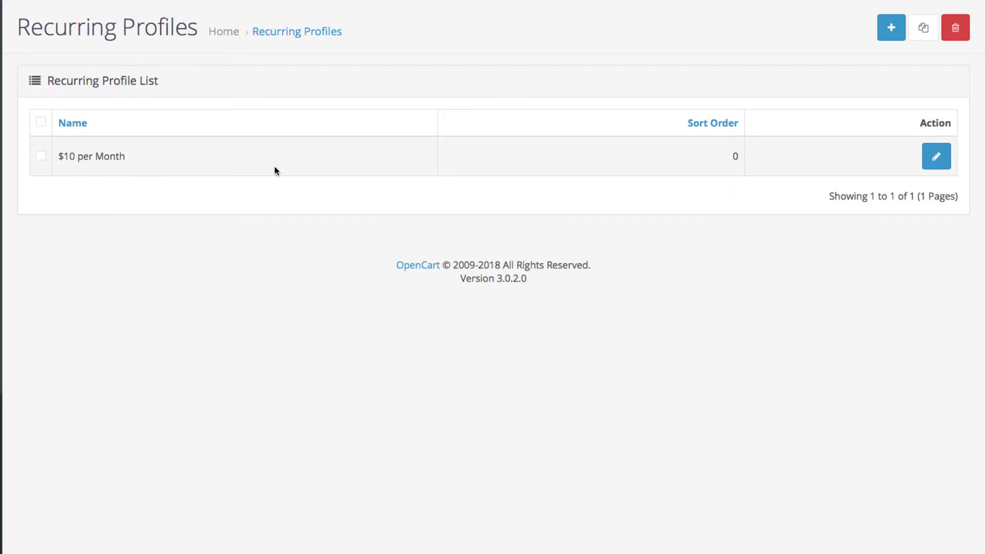
{"action": "left_click", "coordinate": [886, 32]}
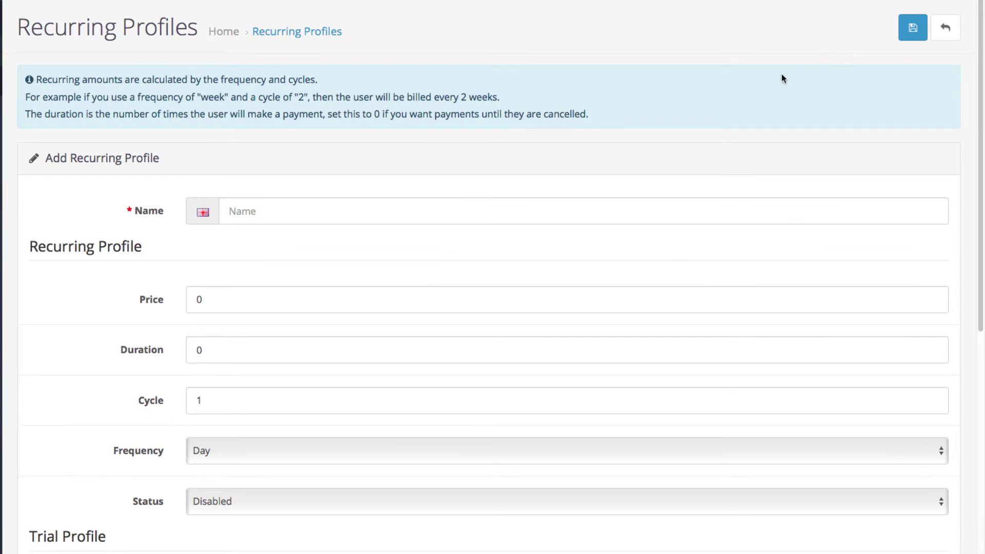
{"action": "scroll", "coordinate": [385, 171], "scroll_direction": "down", "scroll_amount": 1}
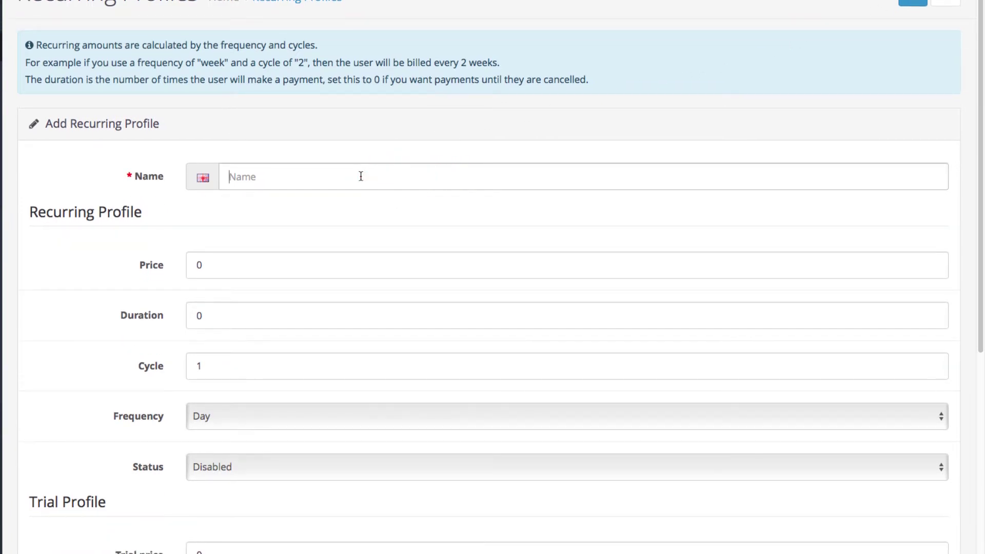
{"action": "type", "text": "$19 per Month"}
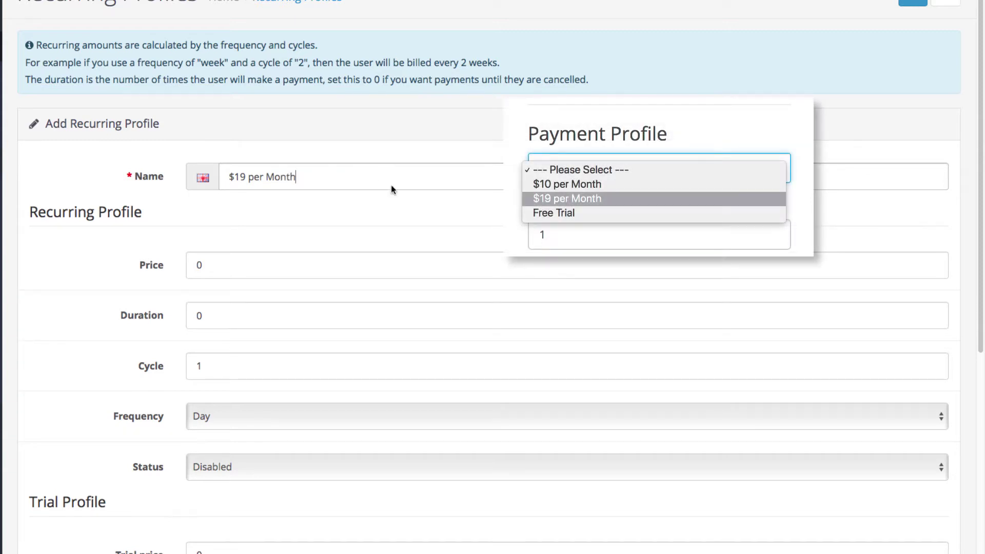
{"action": "left_click", "coordinate": [295, 270]}
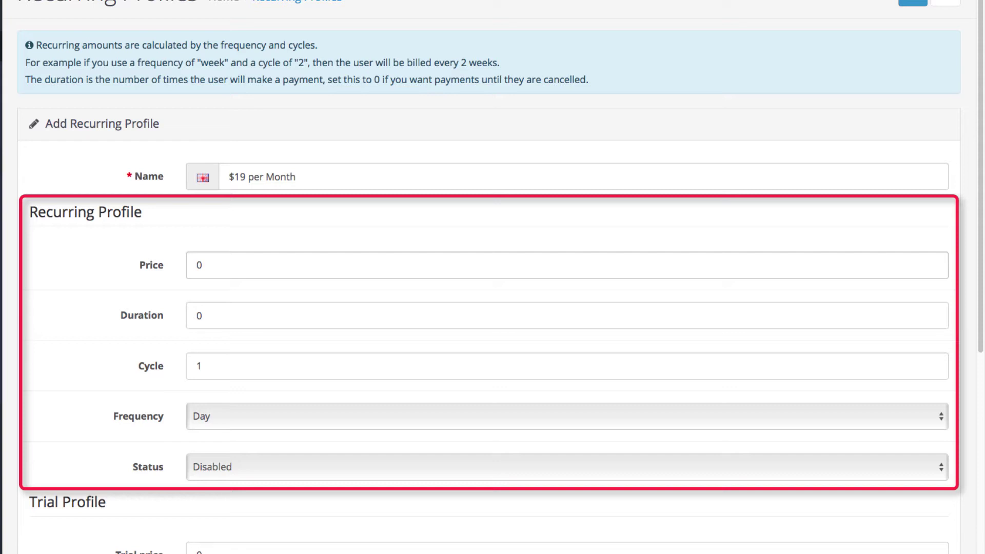
Step: Set the profile's price to 19.0000 and its duration to 12 payments
{"action": "double_click", "coordinate": [199, 265]}
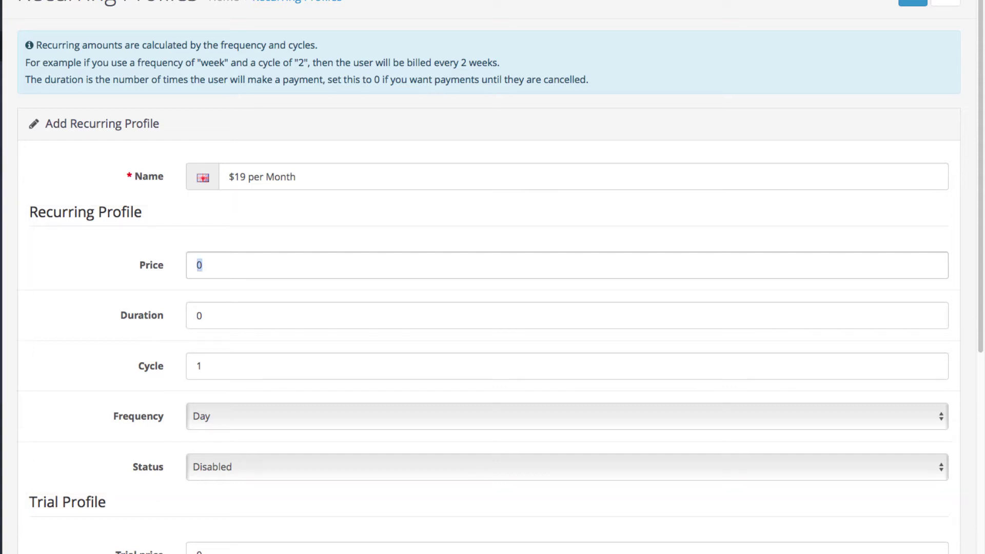
{"action": "key", "text": "BackSpace"}
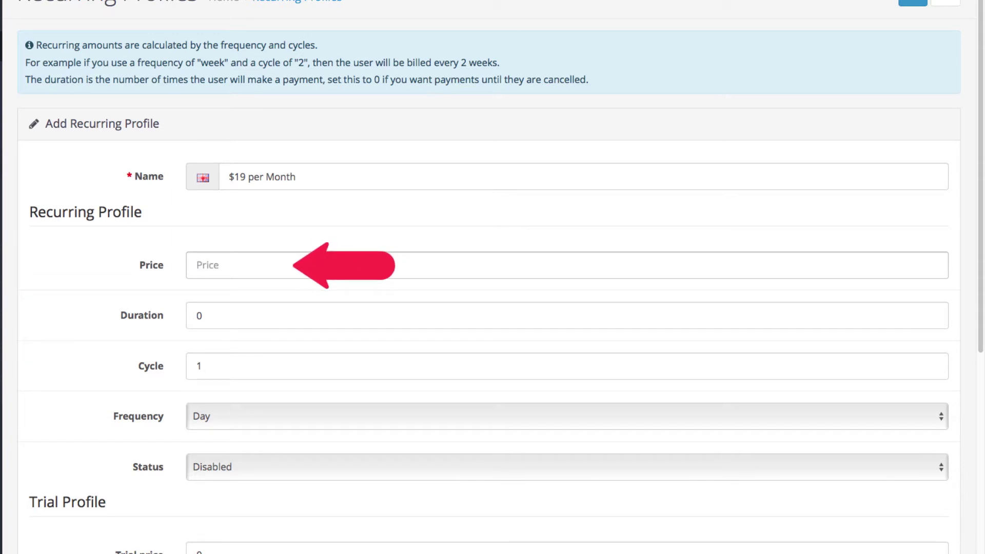
{"action": "type", "text": "19.0000"}
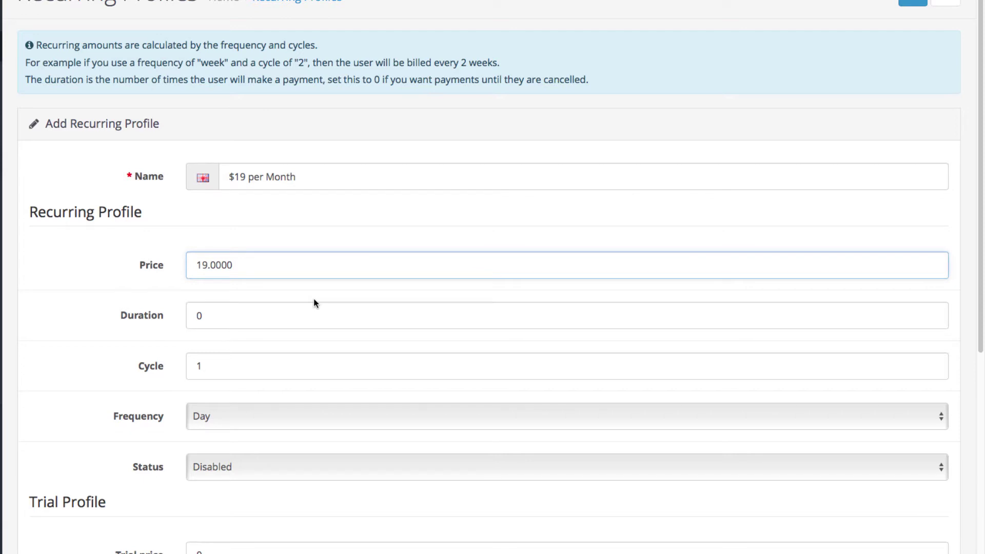
{"action": "left_click", "coordinate": [277, 317]}
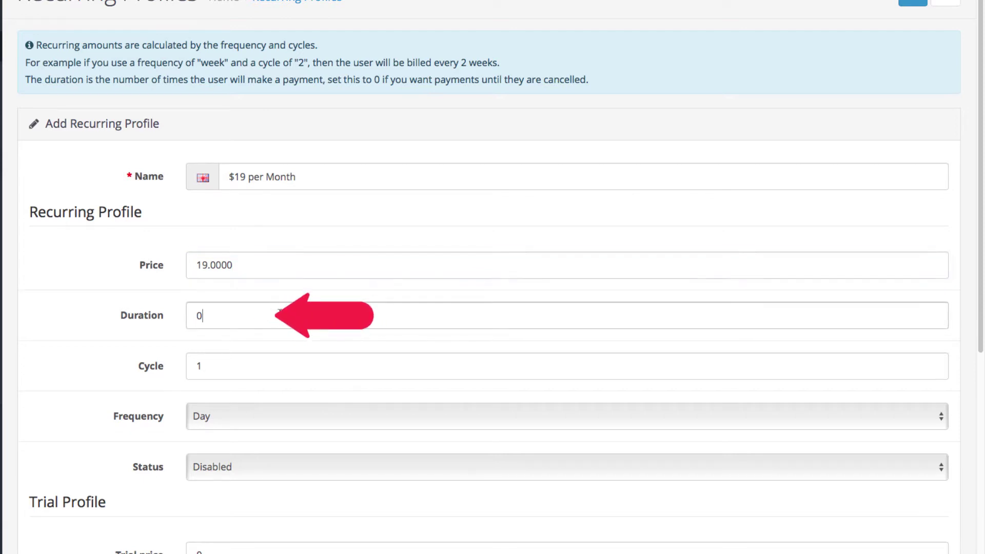
{"action": "double_click", "coordinate": [228, 316]}
{"action": "type", "text": "12"}
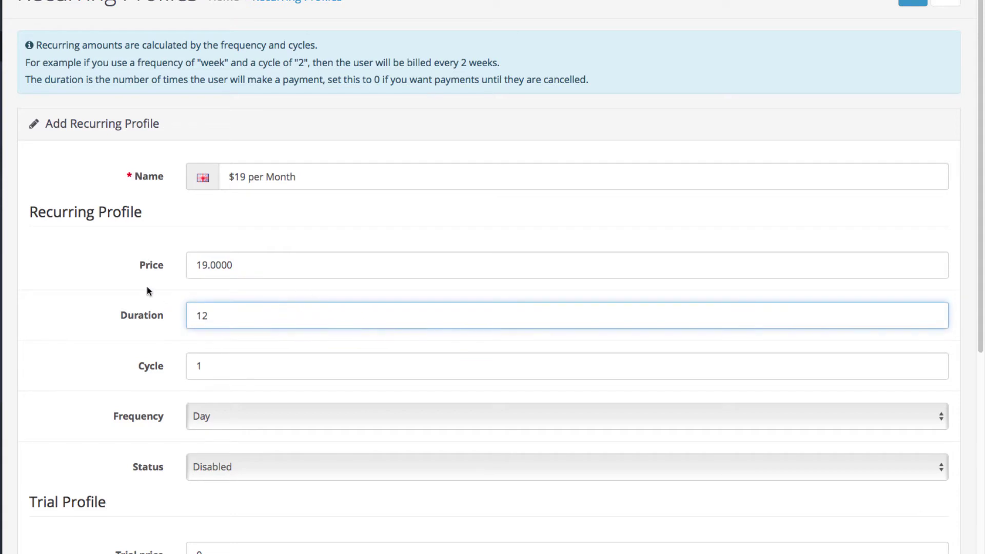
{"action": "left_click", "coordinate": [147, 291]}
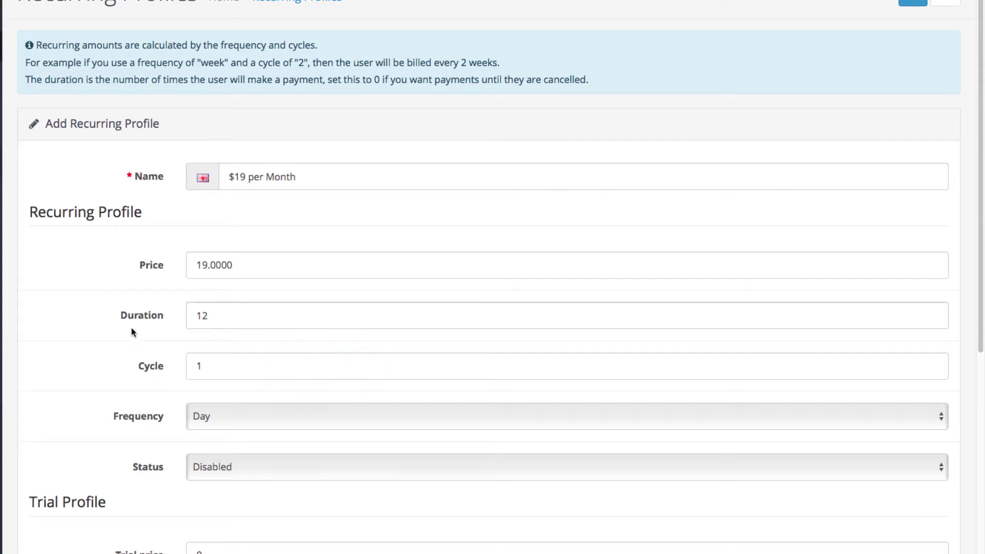
Step: Set the billing frequency to Month and the profile status to Enabled
{"action": "left_click", "coordinate": [200, 414]}
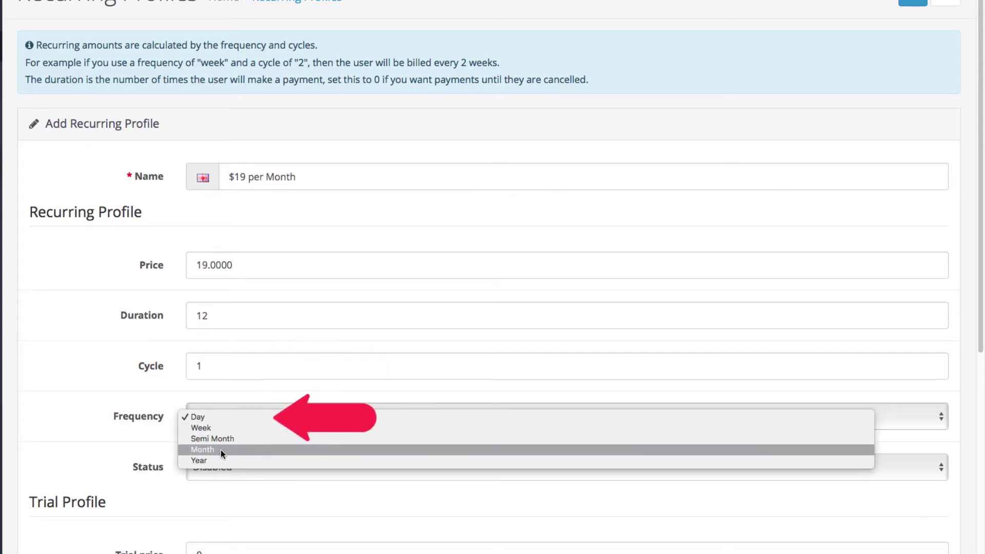
{"action": "left_click", "coordinate": [222, 450]}
{"action": "left_click", "coordinate": [235, 418]}
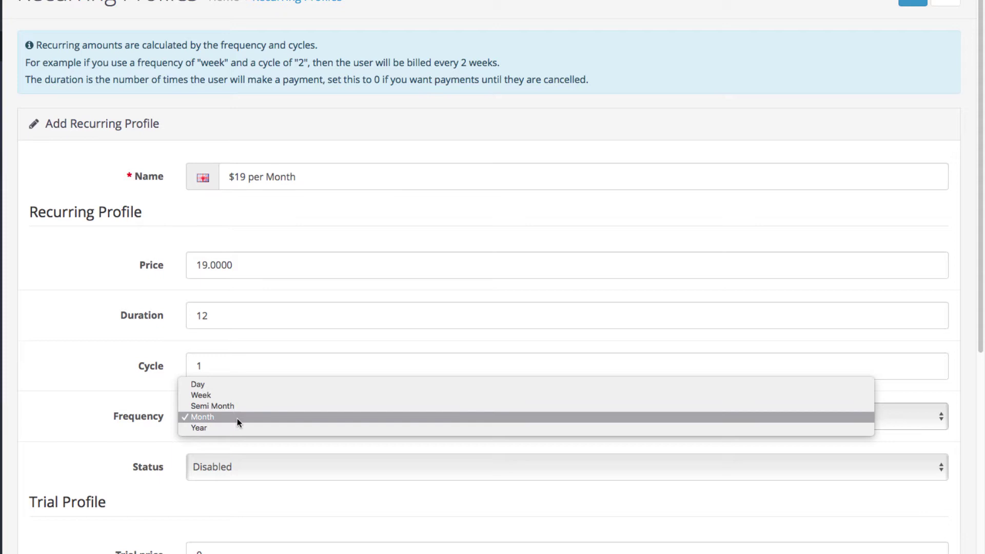
{"action": "left_click", "coordinate": [237, 417]}
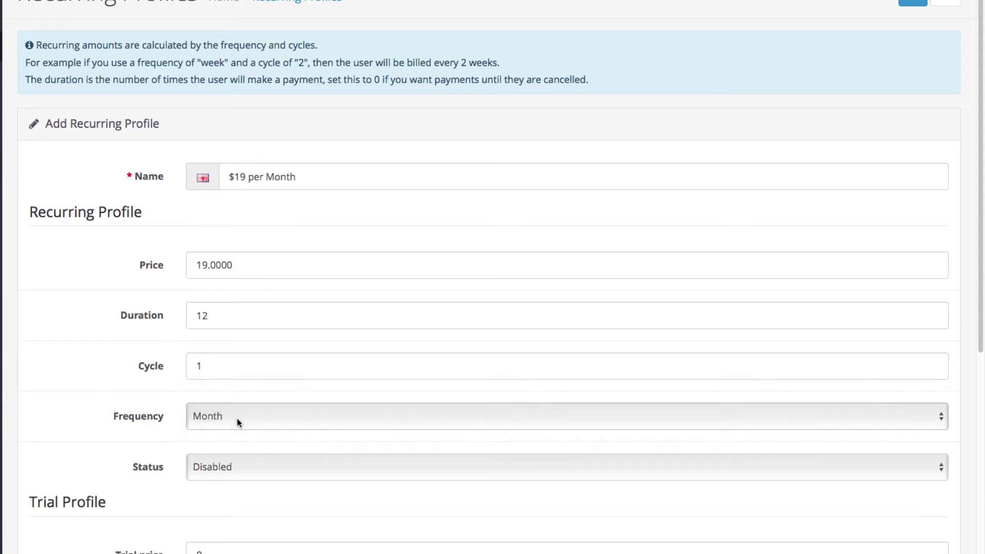
{"action": "scroll", "coordinate": [237, 418], "scroll_direction": "down", "scroll_amount": 5}
{"action": "left_click", "coordinate": [239, 186]}
{"action": "left_click", "coordinate": [241, 174]}
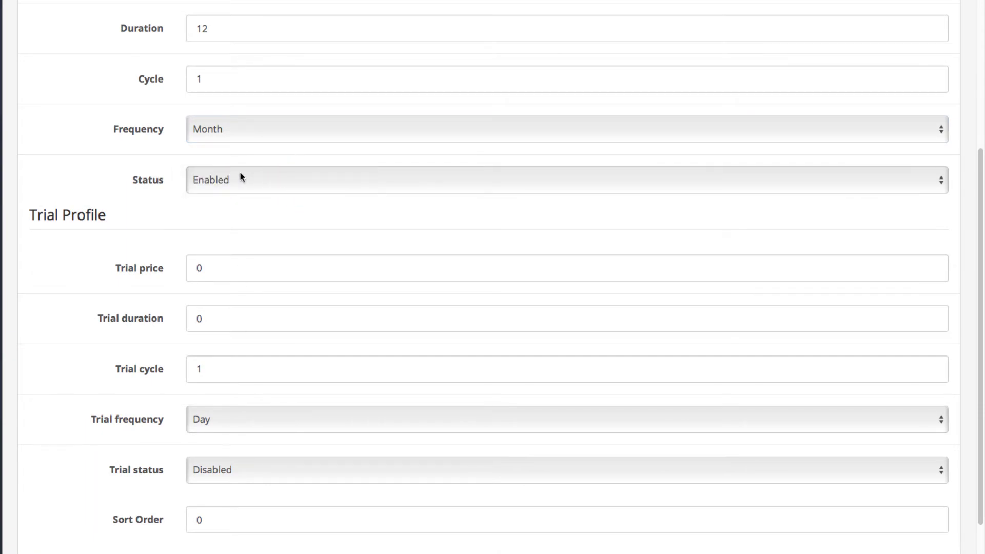
{"action": "scroll", "coordinate": [240, 176], "scroll_direction": "down", "scroll_amount": 2}
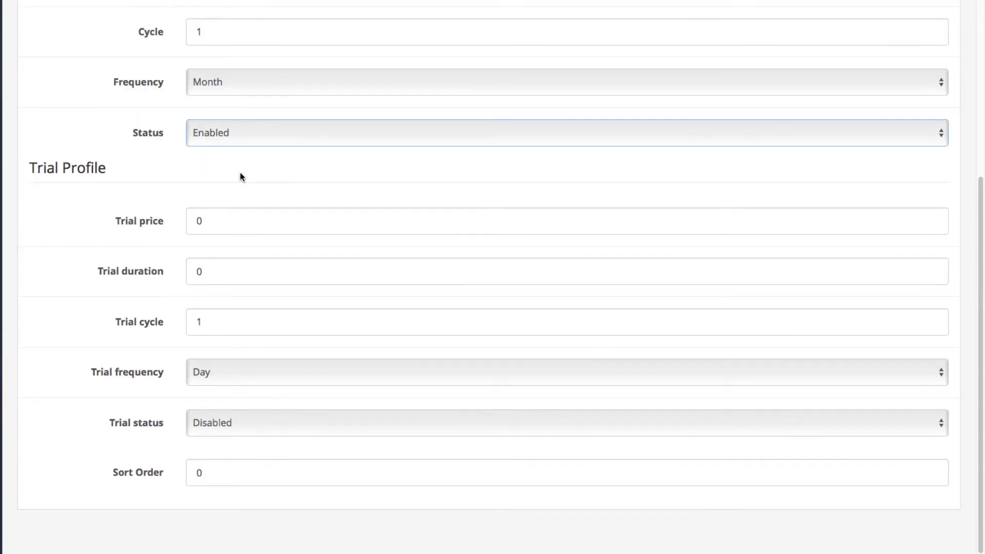
{"action": "scroll", "coordinate": [240, 176], "scroll_direction": "up", "scroll_amount": 10}
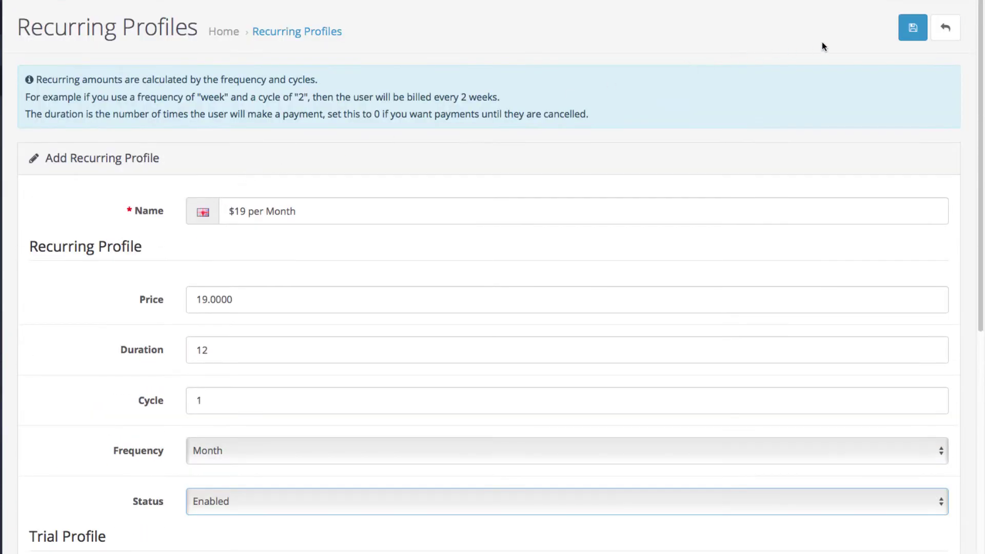
Step: Save the $19 per Month profile and open the iPhone 7 product's recurring settings
{"action": "left_click", "coordinate": [921, 40]}
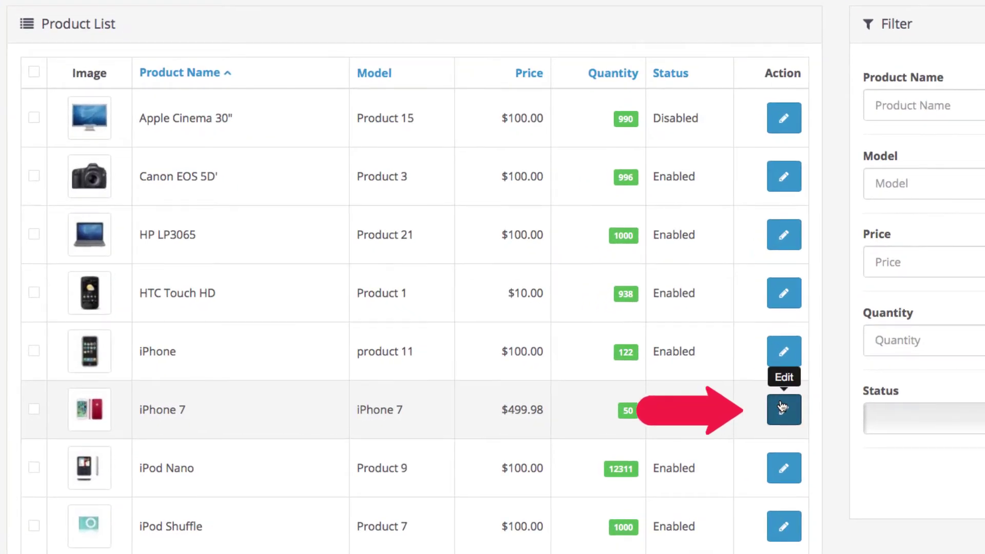
{"action": "left_click", "coordinate": [784, 408]}
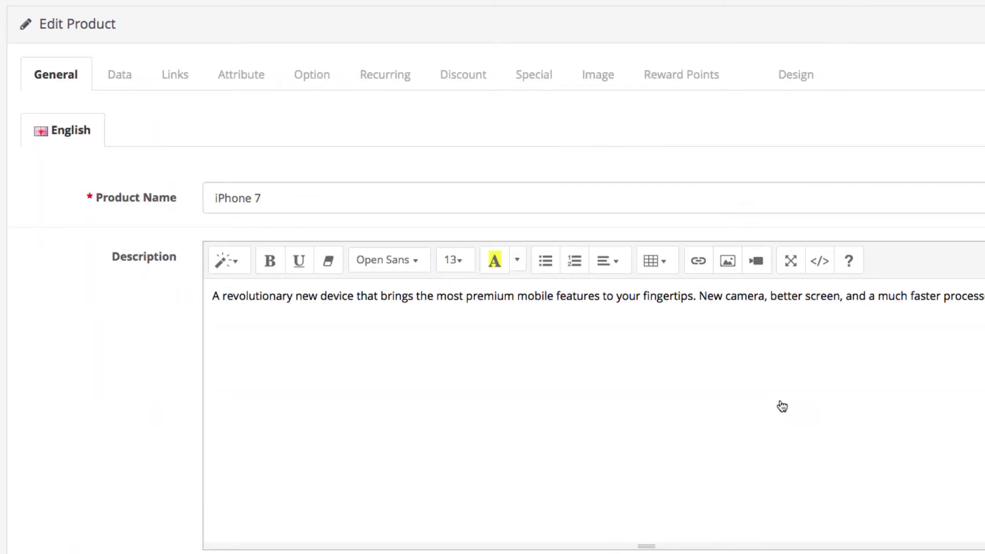
{"action": "left_click", "coordinate": [391, 96]}
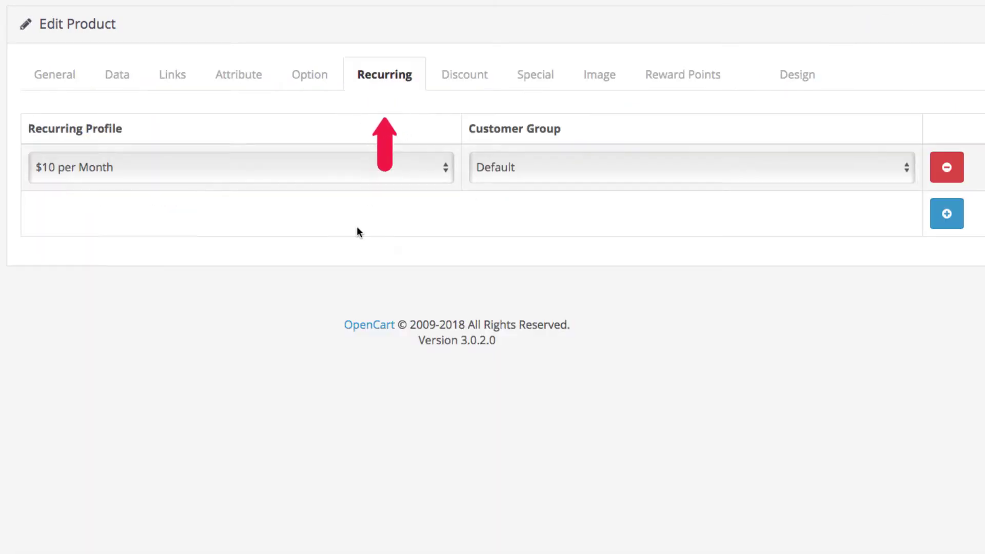
{"action": "left_click", "coordinate": [337, 179]}
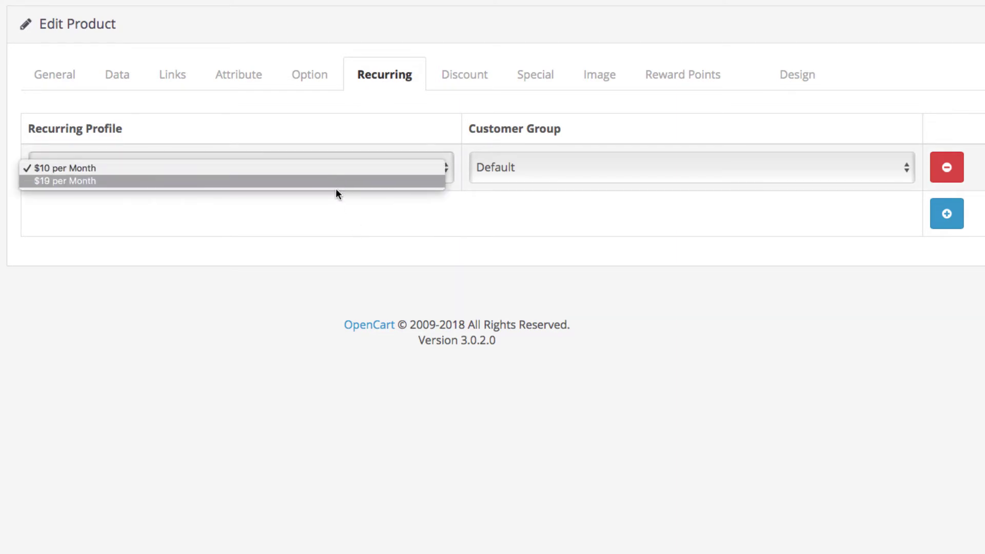
{"action": "left_click", "coordinate": [336, 198]}
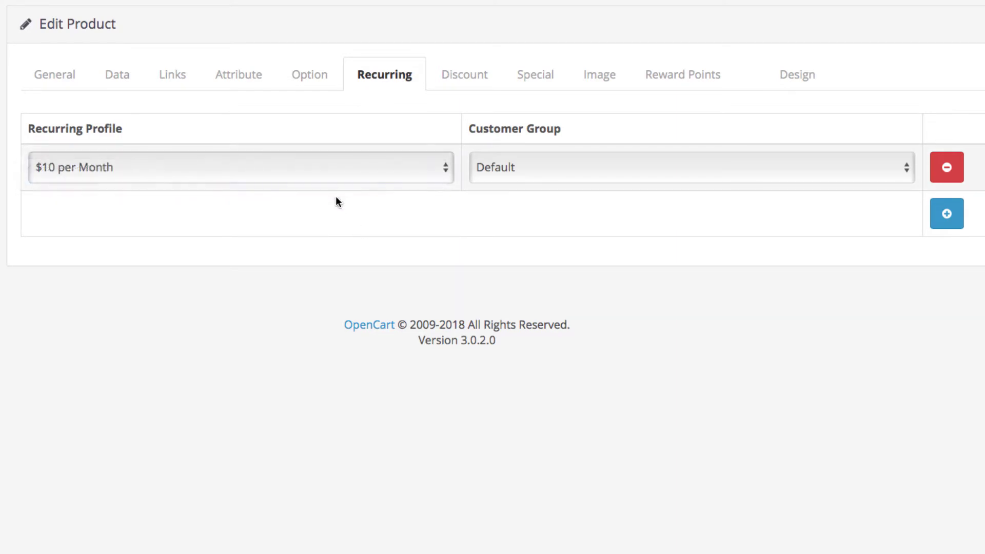
Step: Add a $19 per Month row for the Default customer group and save the product
{"action": "left_click", "coordinate": [947, 214]}
{"action": "left_click", "coordinate": [244, 214]}
{"action": "left_click", "coordinate": [239, 222]}
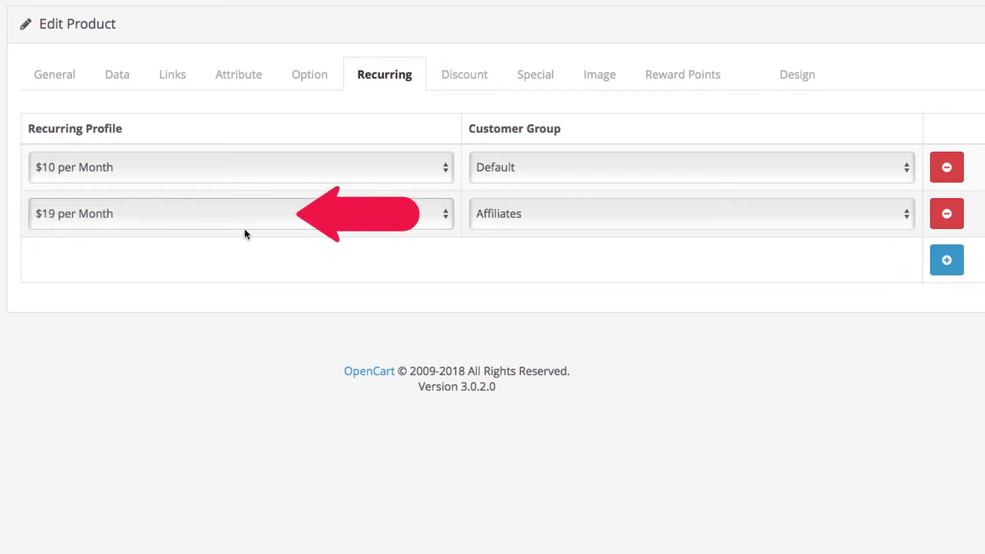
{"action": "left_click", "coordinate": [558, 213]}
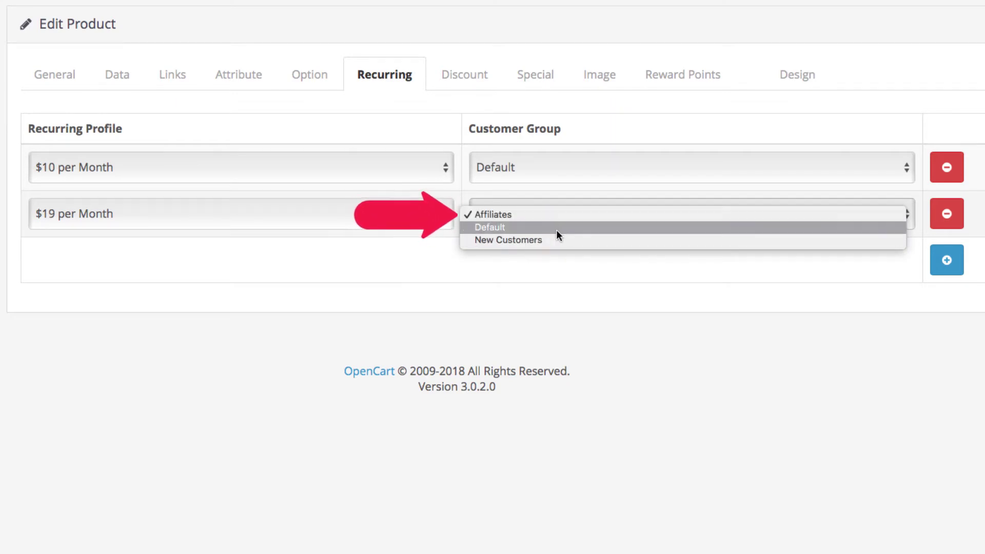
{"action": "left_click", "coordinate": [558, 222]}
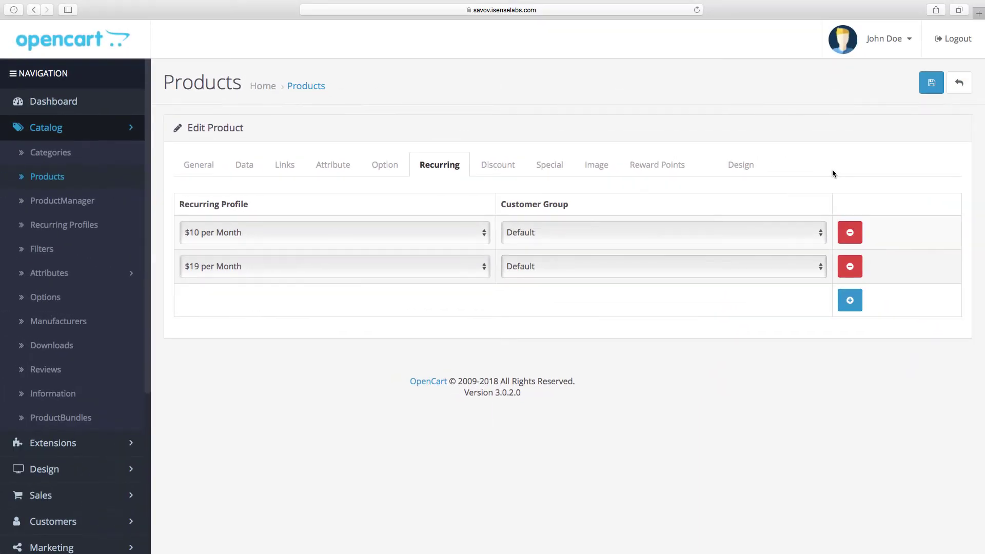
{"action": "left_click", "coordinate": [931, 82]}
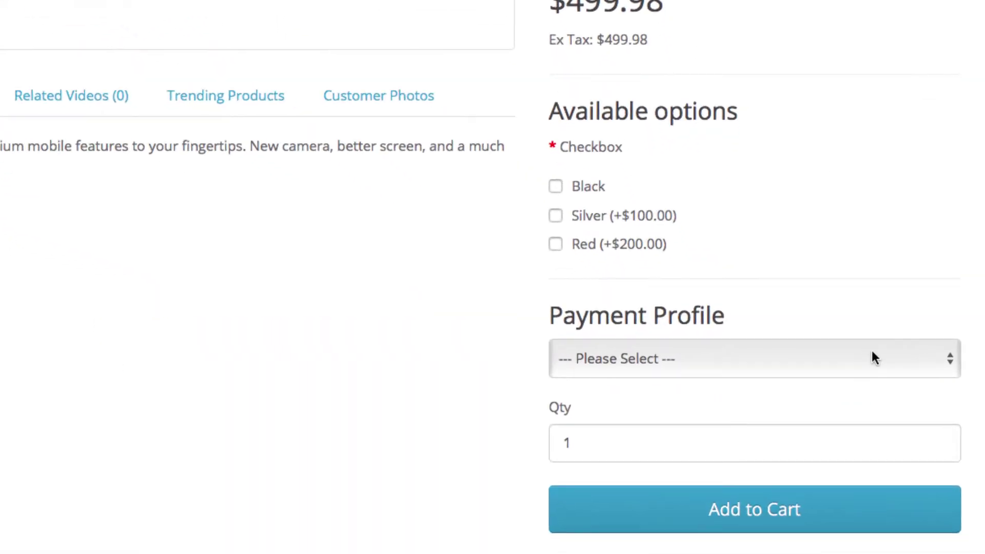
Step: Choose the $19 per Month payment profile and Red colour, then add the iPhone 7 to the cart
{"action": "left_click", "coordinate": [874, 357]}
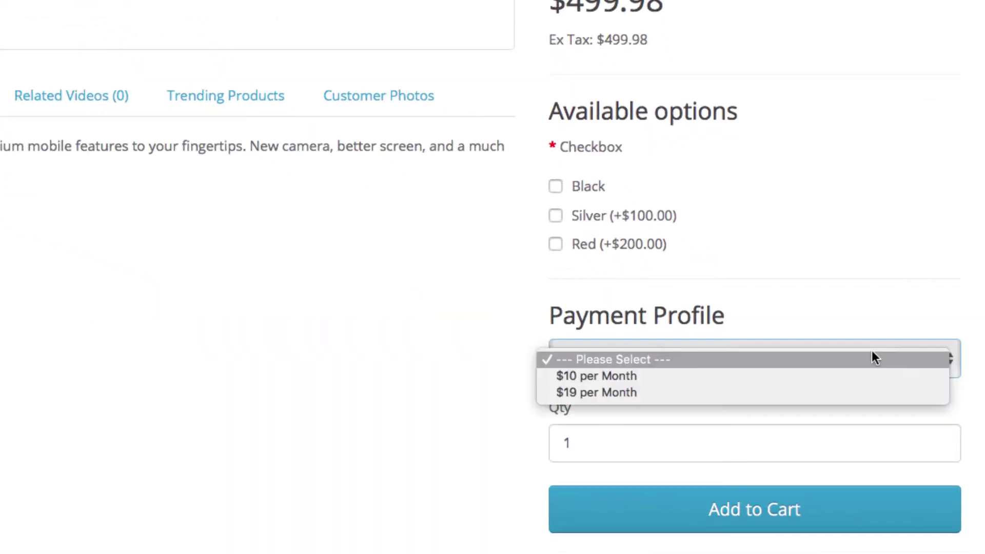
{"action": "left_click", "coordinate": [870, 393]}
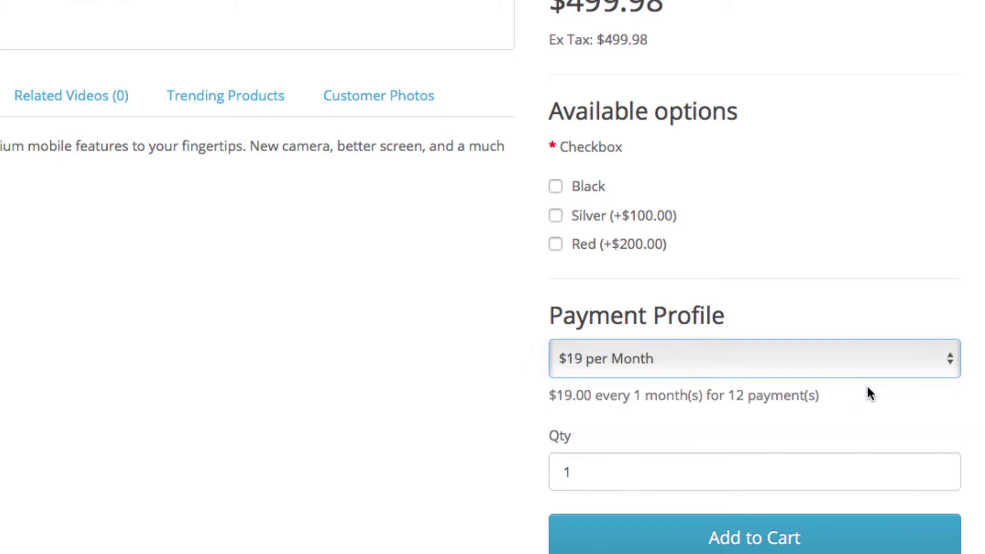
{"action": "scroll", "coordinate": [870, 393], "scroll_direction": "down", "scroll_amount": 2}
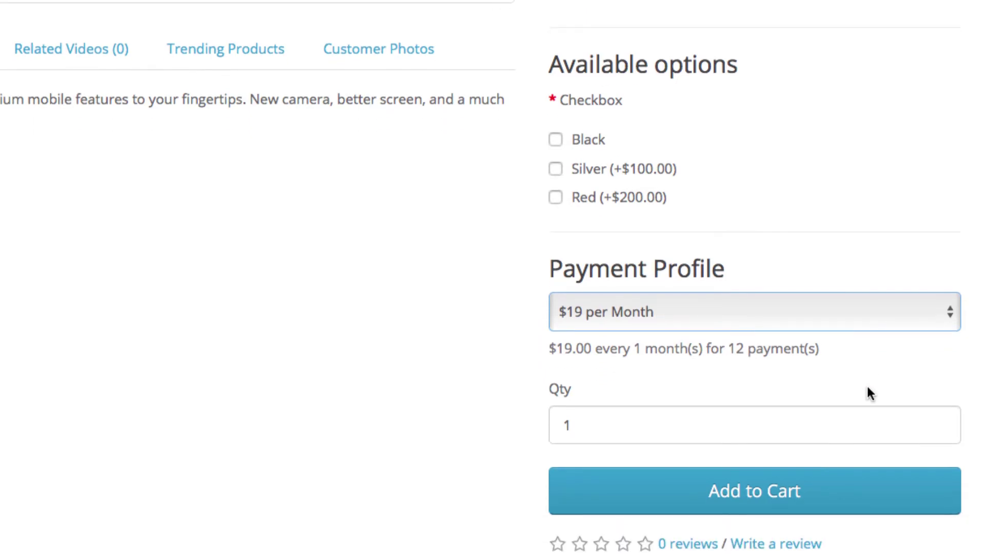
{"action": "left_click", "coordinate": [839, 482]}
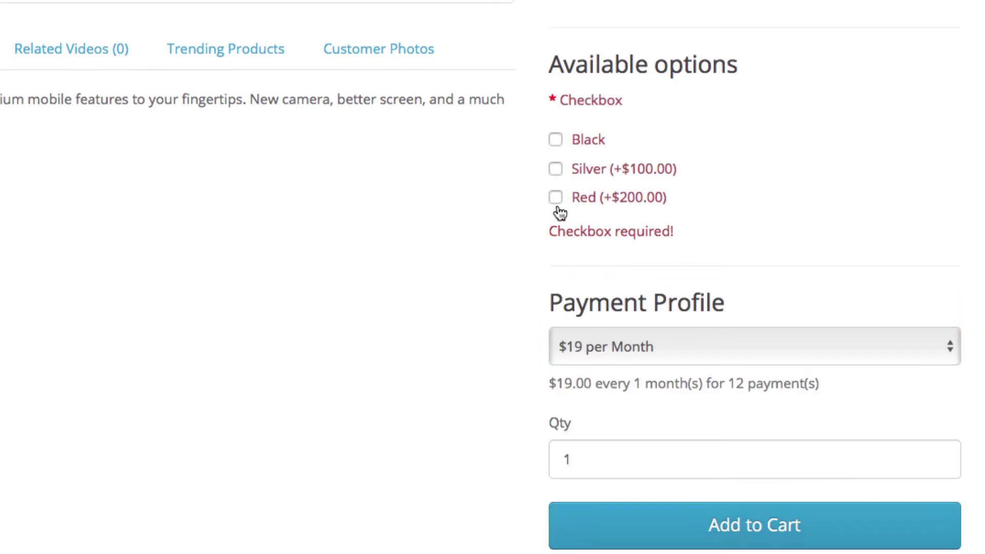
{"action": "left_click", "coordinate": [558, 207]}
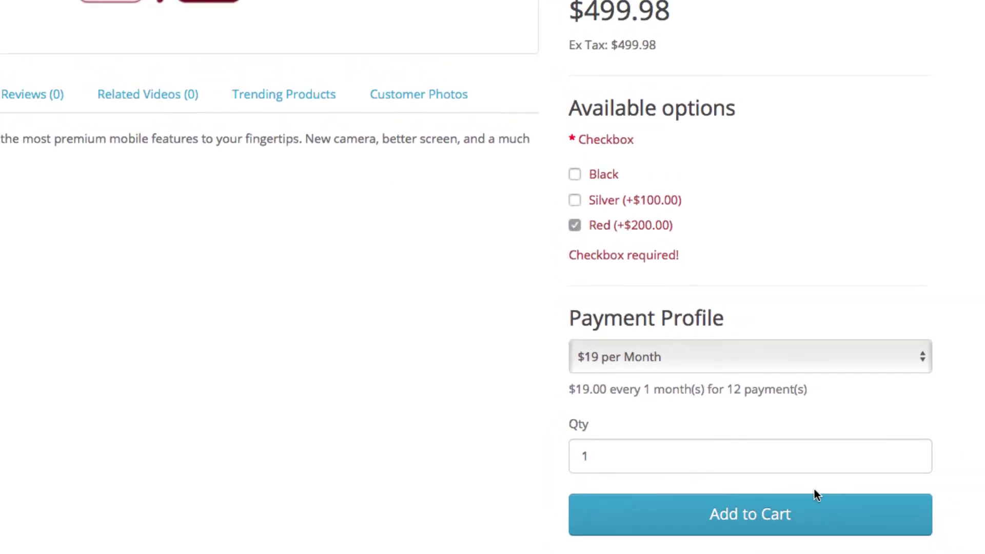
{"action": "left_click", "coordinate": [779, 486]}
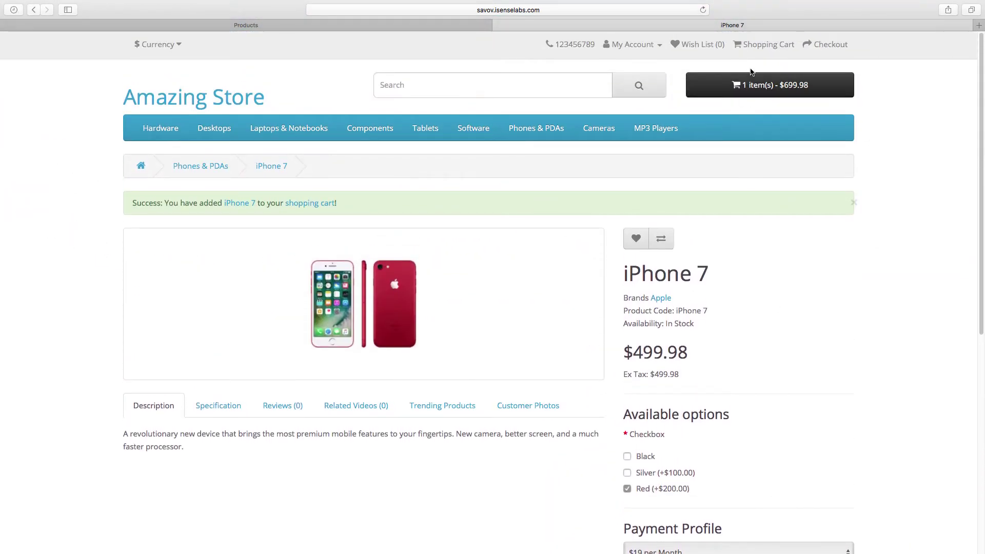
Step: Preview the shopping cart contents from the cart dropdown
{"action": "left_click", "coordinate": [752, 77]}
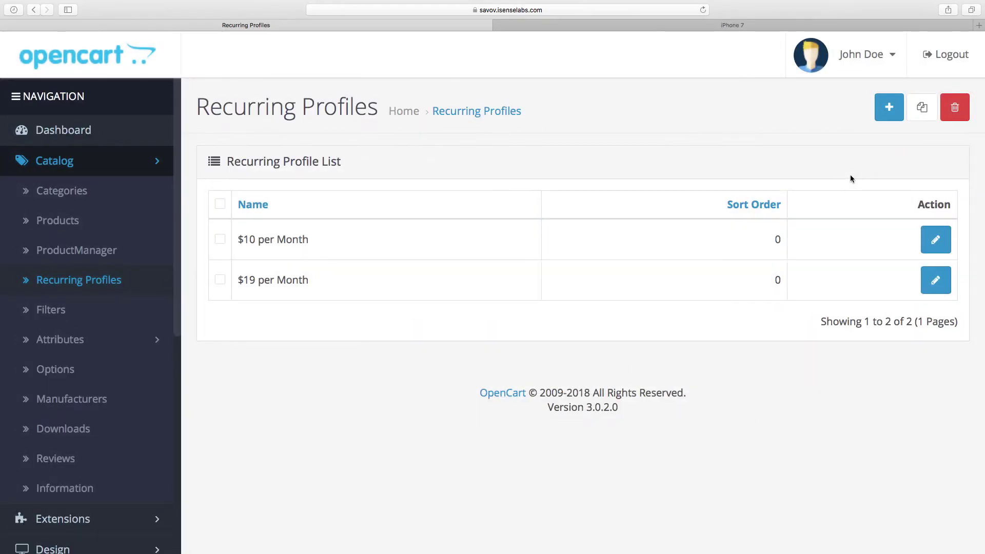
Step: Add a new recurring profile named 'Free Trial' priced at 25.0000
{"action": "left_click", "coordinate": [890, 116]}
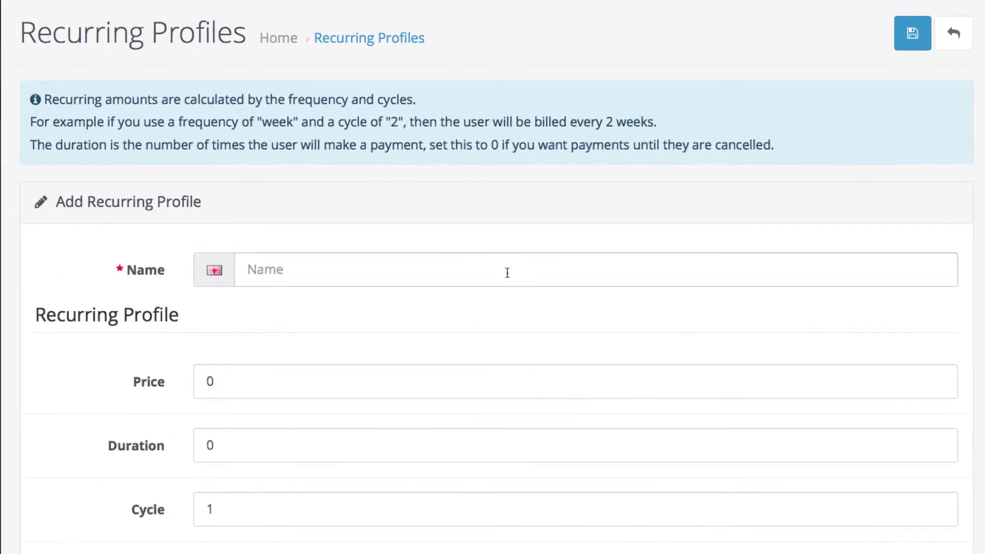
{"action": "left_click", "coordinate": [507, 272]}
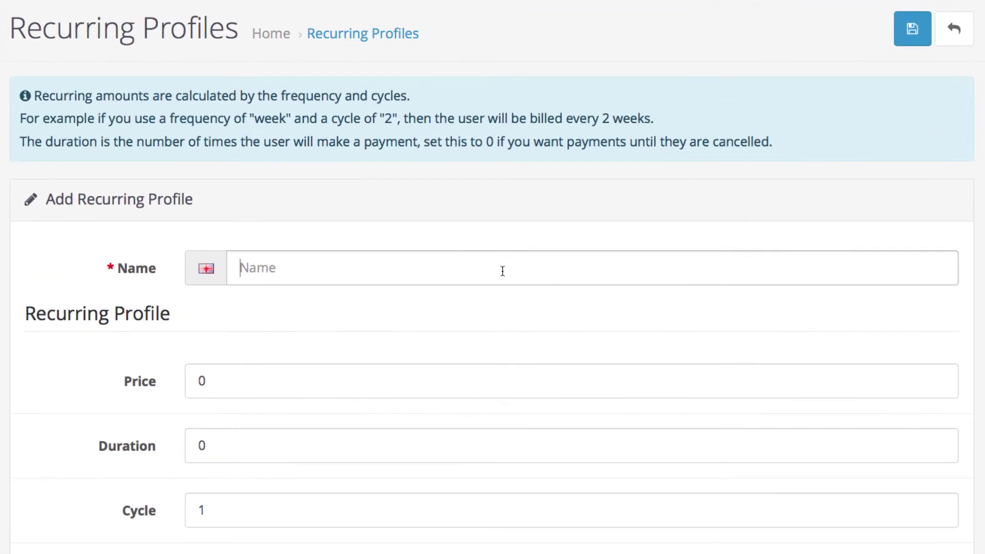
{"action": "type", "text": "Free Trial"}
{"action": "scroll", "coordinate": [470, 310], "scroll_direction": "down", "scroll_amount": 2}
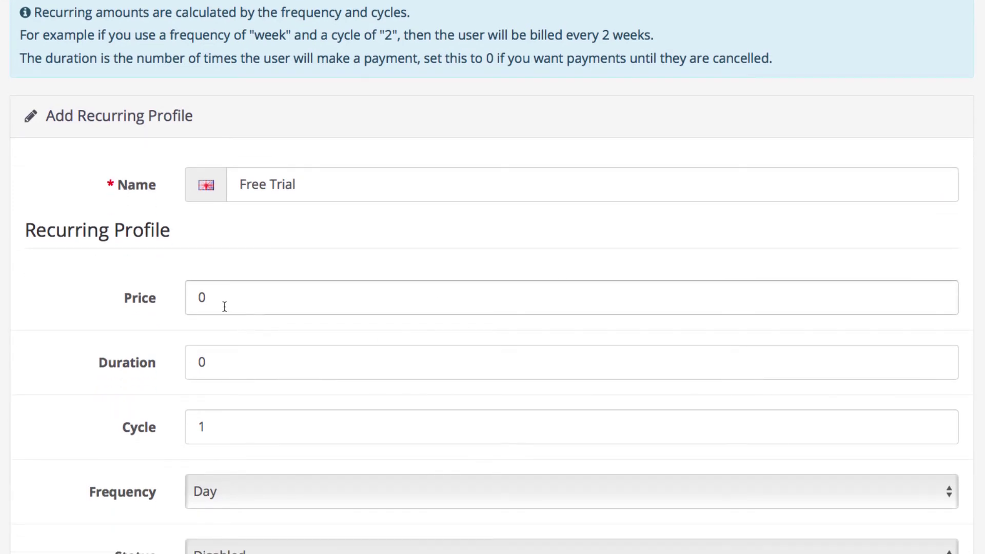
{"action": "left_click_drag", "start_coordinate": [219, 297], "coordinate": [181, 297]}
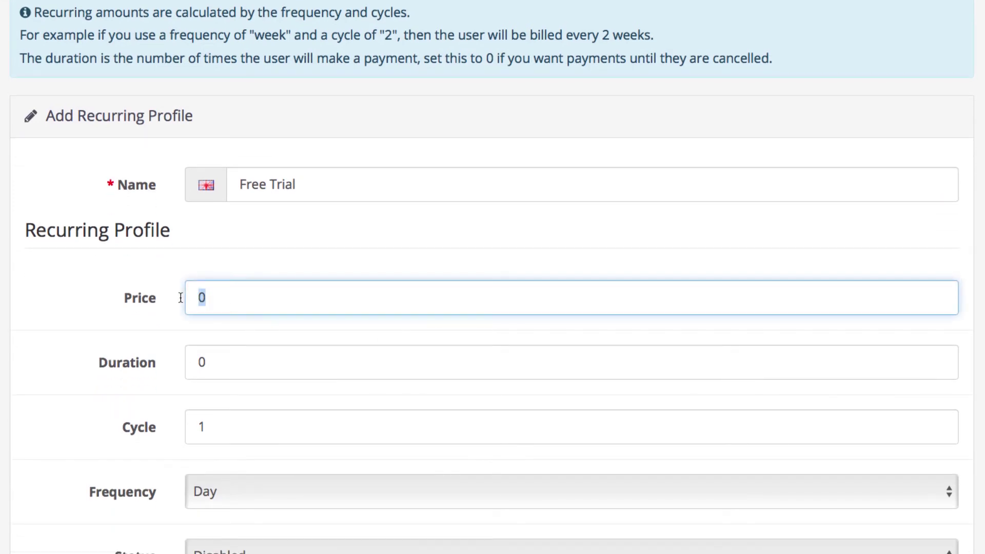
{"action": "type", "text": "25.0000"}
Step: Set duration 12, cycle 1, frequency Month and status Enabled for the Free Trial profile
{"action": "left_click", "coordinate": [231, 359]}
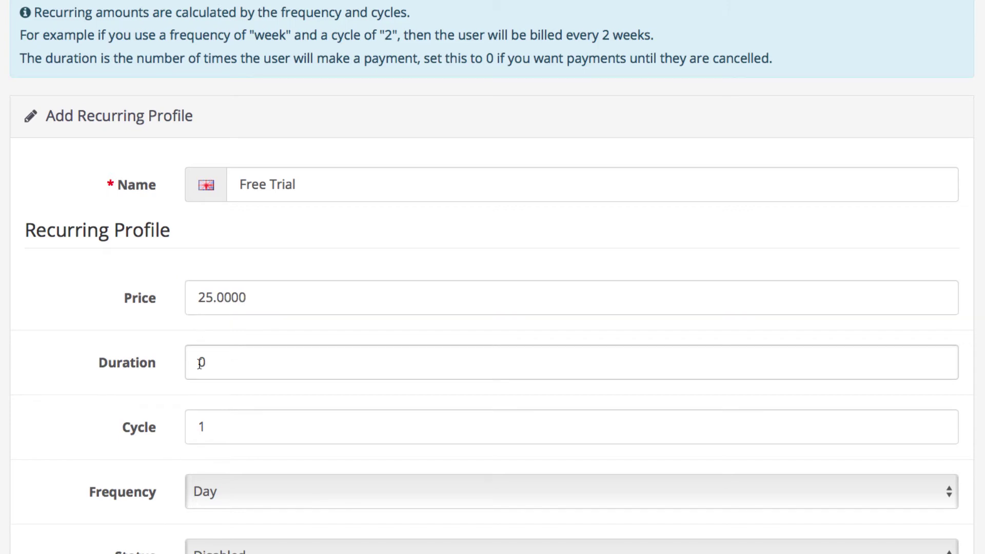
{"action": "double_click", "coordinate": [237, 367]}
{"action": "type", "text": "12"}
{"action": "left_click", "coordinate": [252, 398]}
{"action": "scroll", "coordinate": [252, 398], "scroll_direction": "down", "scroll_amount": 3}
{"action": "left_click", "coordinate": [232, 307]}
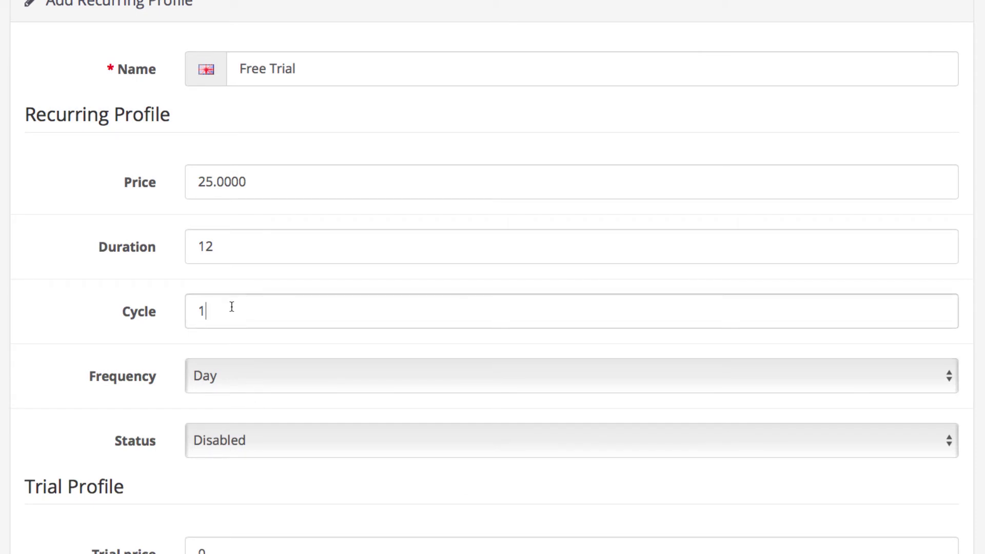
{"action": "left_click", "coordinate": [234, 365]}
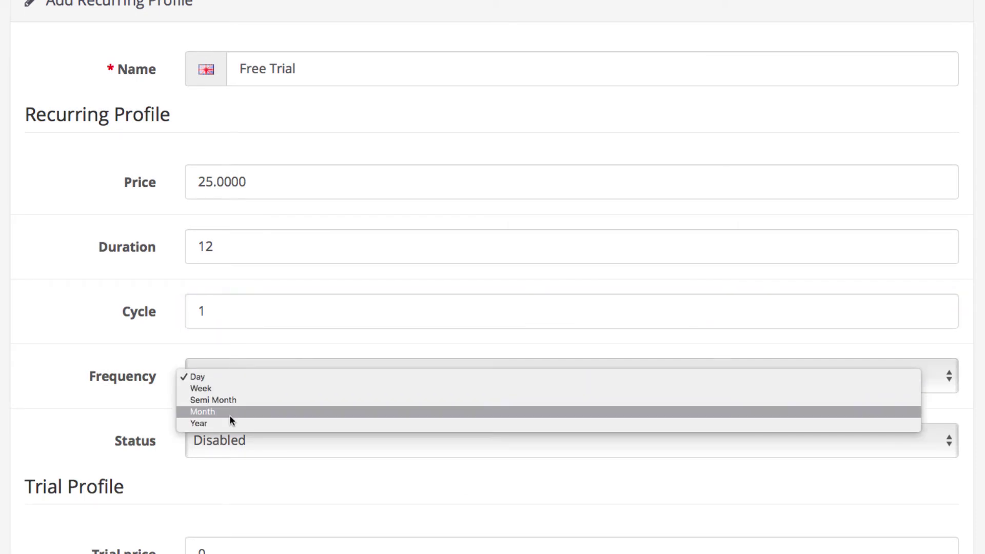
{"action": "left_click", "coordinate": [229, 414]}
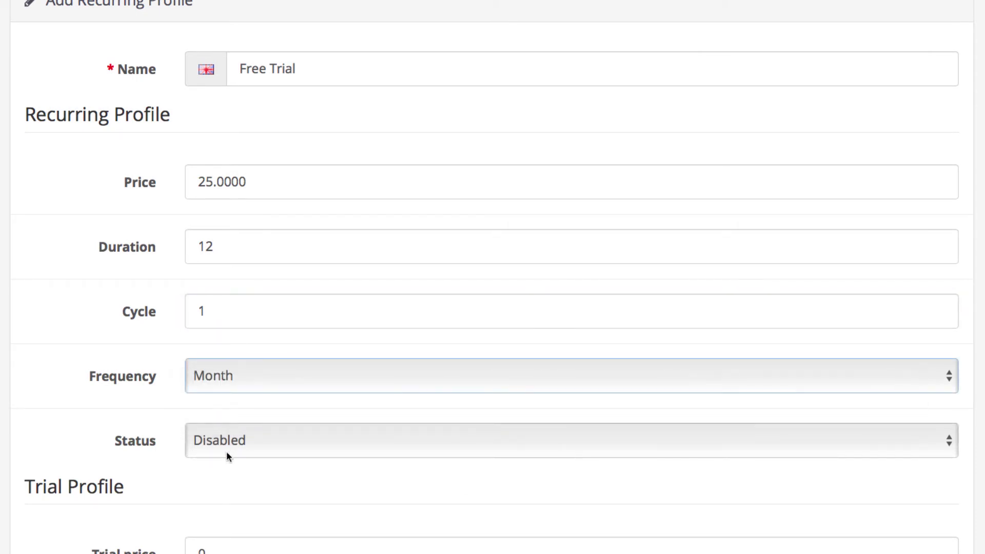
{"action": "left_click", "coordinate": [226, 450]}
{"action": "left_click", "coordinate": [228, 430]}
{"action": "scroll", "coordinate": [228, 432], "scroll_direction": "down", "scroll_amount": 5}
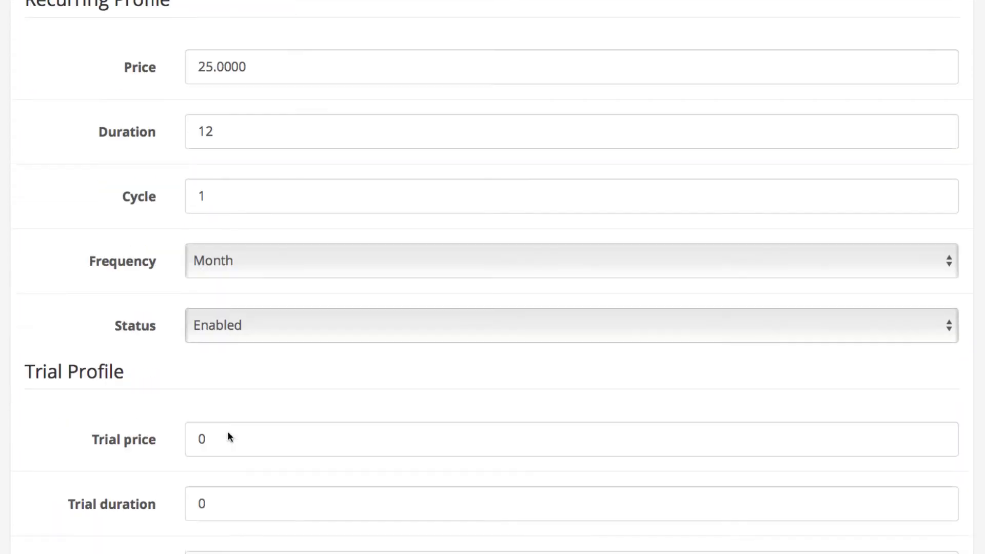
{"action": "left_click", "coordinate": [226, 238]}
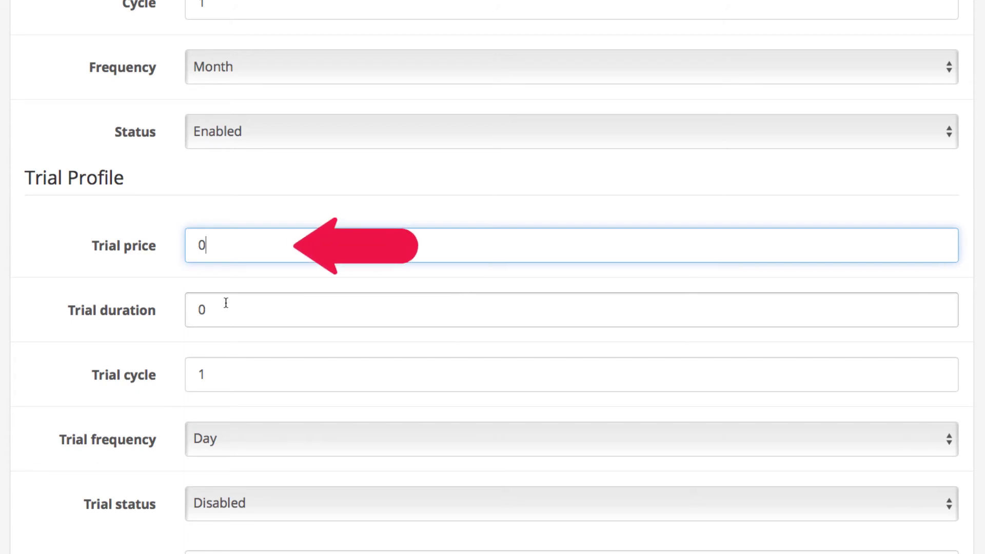
Step: Set the trial duration to 1, trial frequency to Month and trial status to Enabled
{"action": "left_click", "coordinate": [226, 302]}
{"action": "key", "text": "BackSpace"}
{"action": "type", "text": "1"}
{"action": "left_click", "coordinate": [248, 353]}
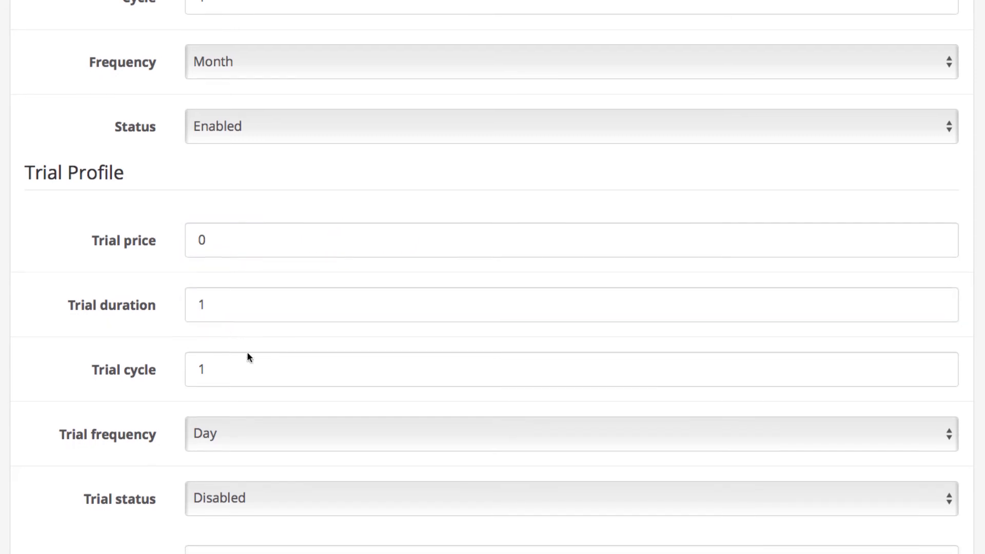
{"action": "scroll", "coordinate": [247, 352], "scroll_direction": "down", "scroll_amount": 1}
{"action": "left_click", "coordinate": [237, 353]}
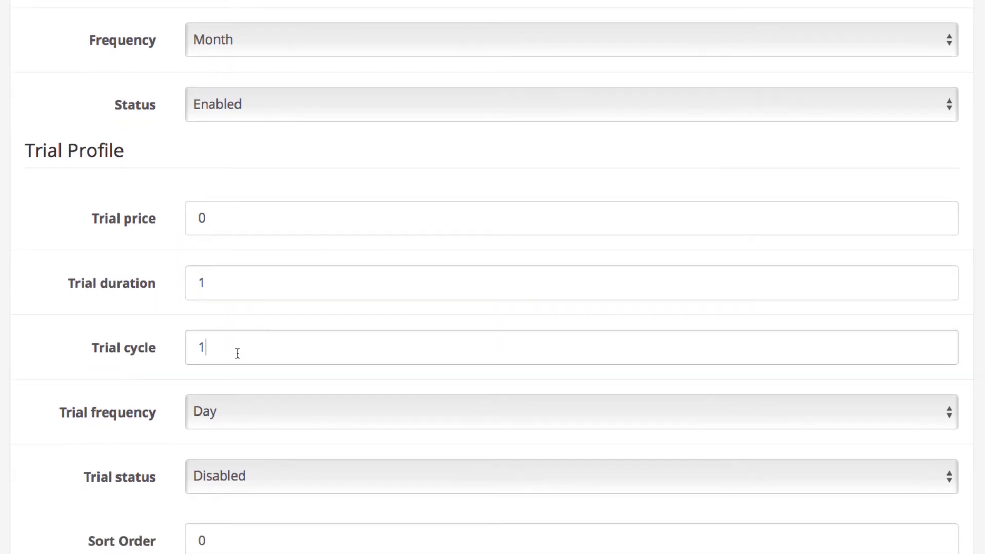
{"action": "left_click", "coordinate": [228, 419]}
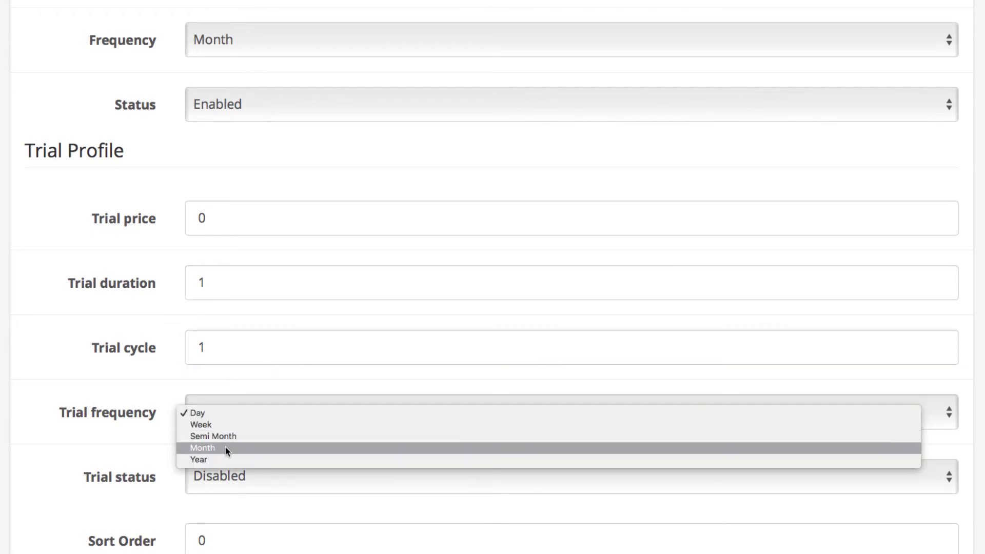
{"action": "left_click", "coordinate": [226, 448]}
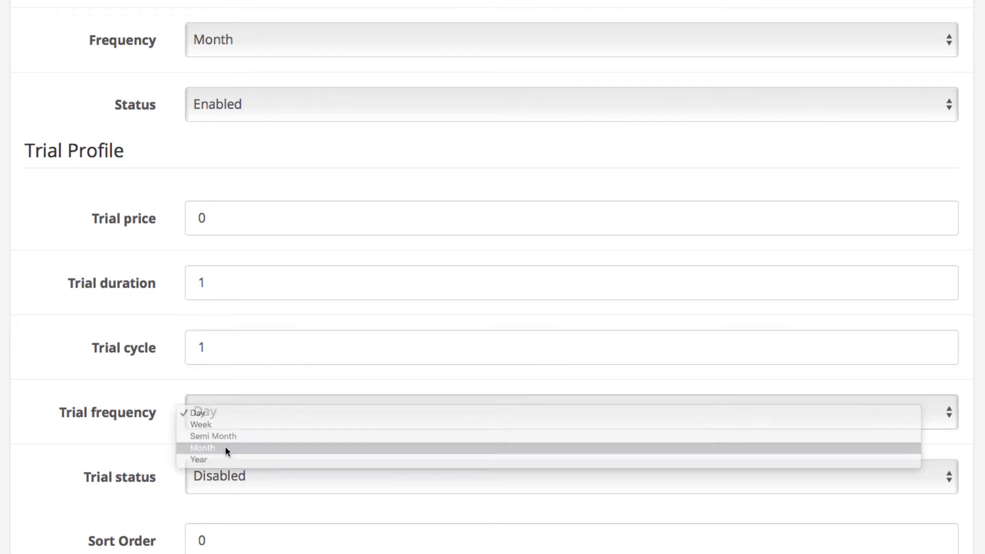
{"action": "left_click", "coordinate": [233, 476]}
{"action": "left_click", "coordinate": [231, 489]}
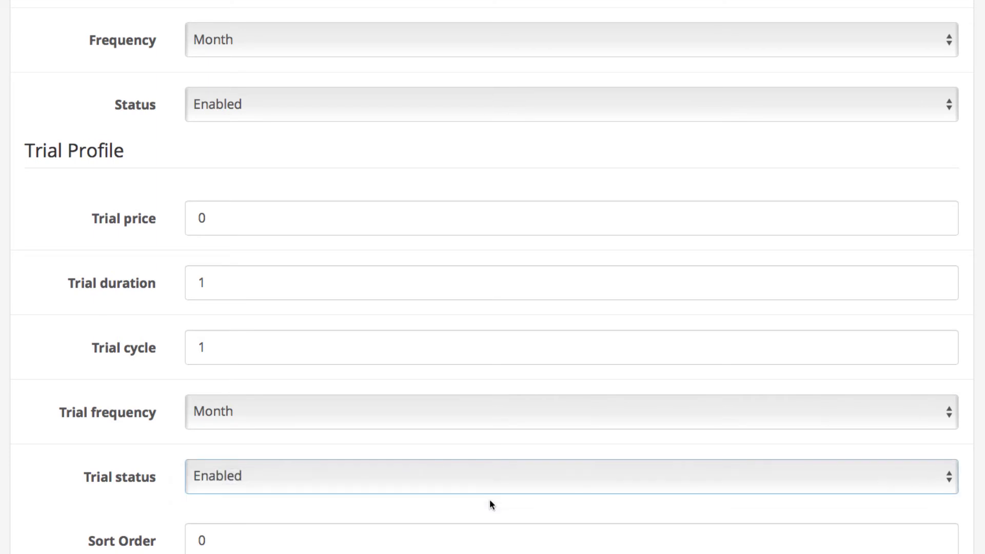
{"action": "scroll", "coordinate": [492, 501], "scroll_direction": "up", "scroll_amount": 10}
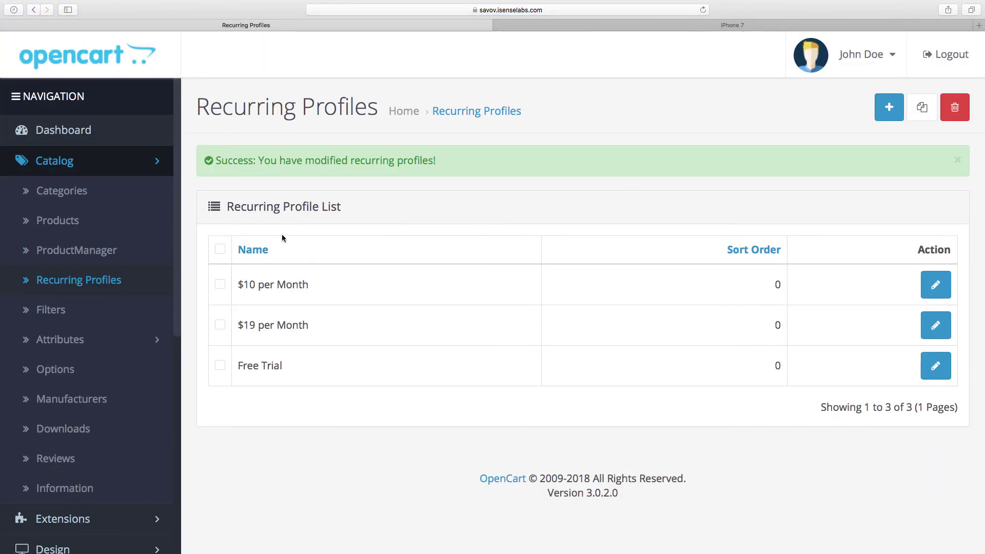
Step: Add a Free Trial recurring profile row to the iPhone 7 product and save it
{"action": "left_click", "coordinate": [70, 219]}
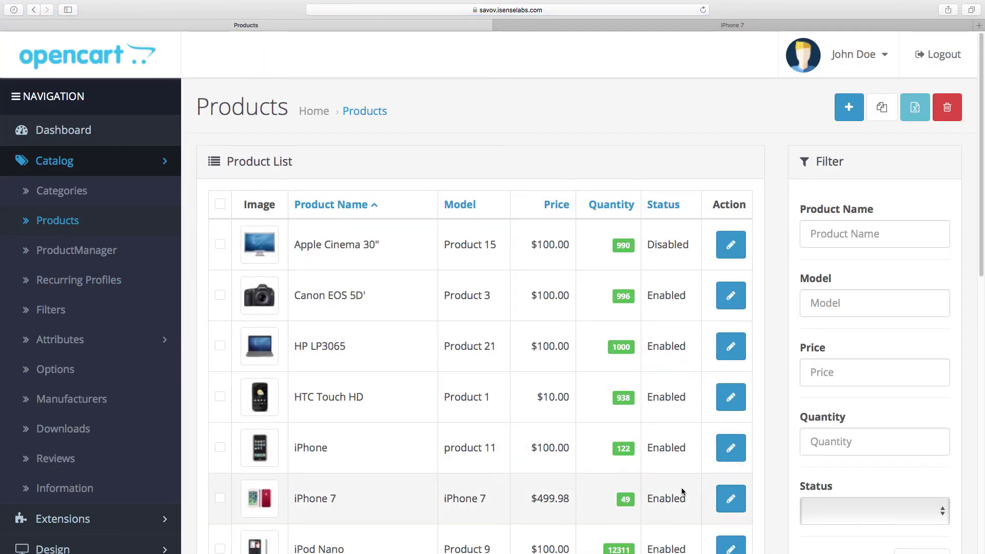
{"action": "left_click", "coordinate": [731, 499]}
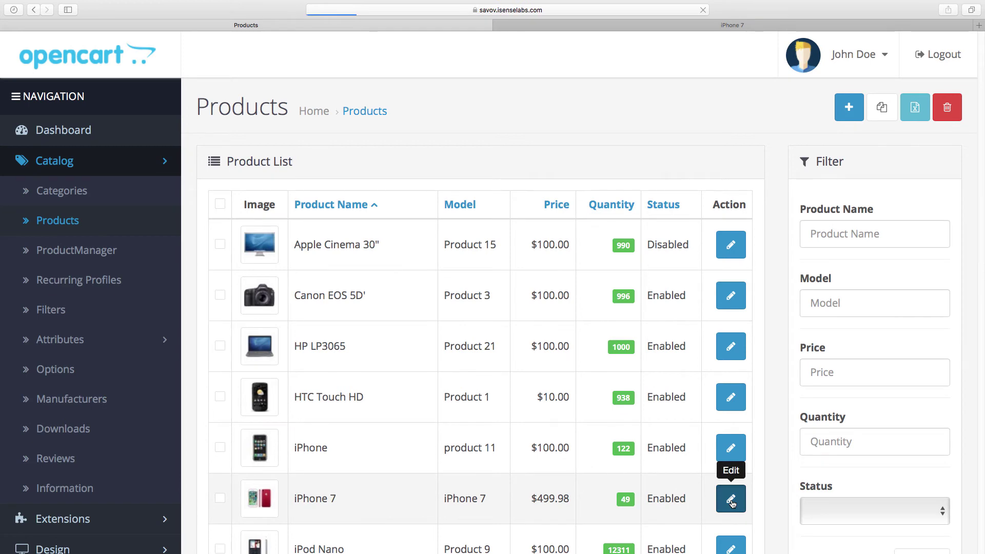
{"action": "left_click", "coordinate": [525, 212]}
{"action": "left_click", "coordinate": [858, 370]}
{"action": "left_click", "coordinate": [377, 365]}
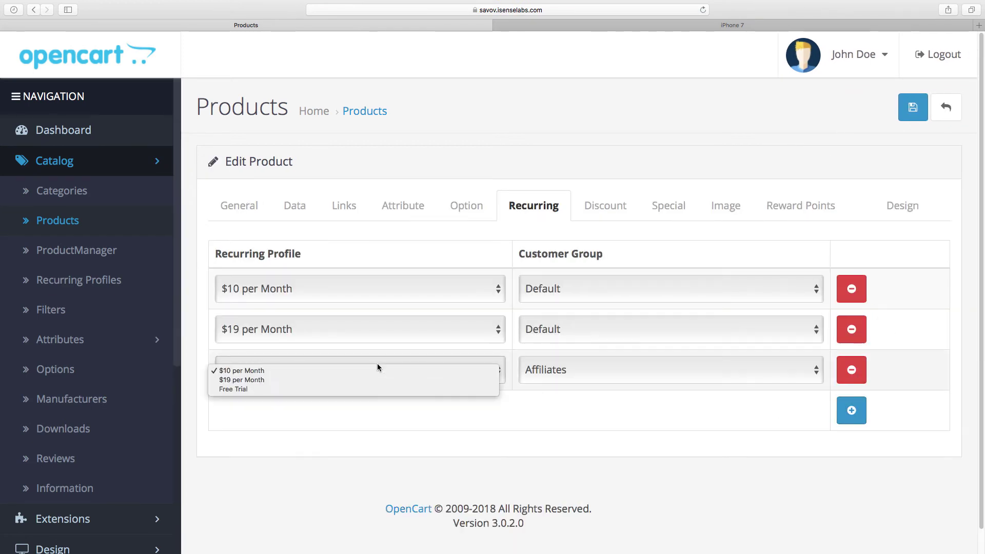
{"action": "left_click", "coordinate": [367, 389]}
{"action": "left_click", "coordinate": [913, 107]}
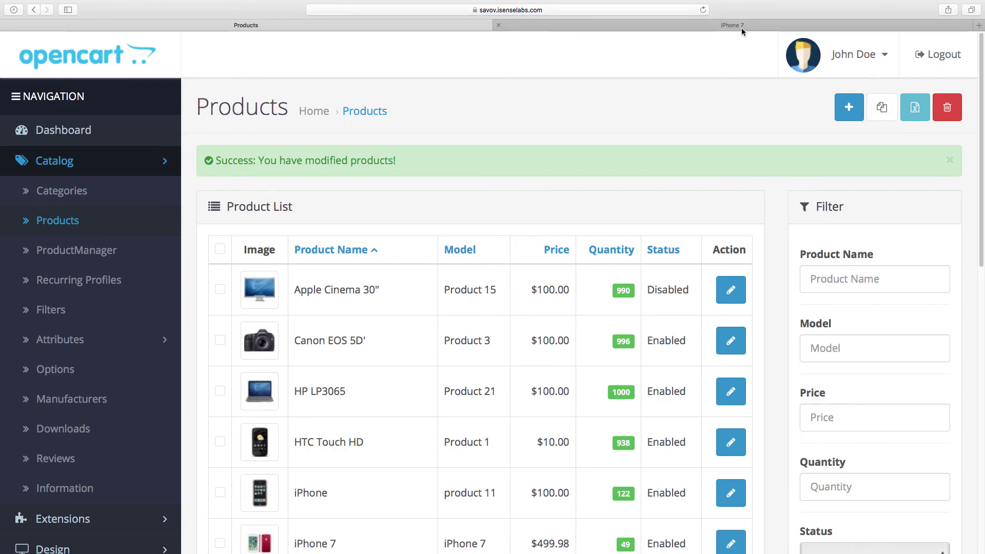
Step: Add a Red iPhone 7 on the Free Trial profile to the cart and view the cart
{"action": "left_click", "coordinate": [741, 28]}
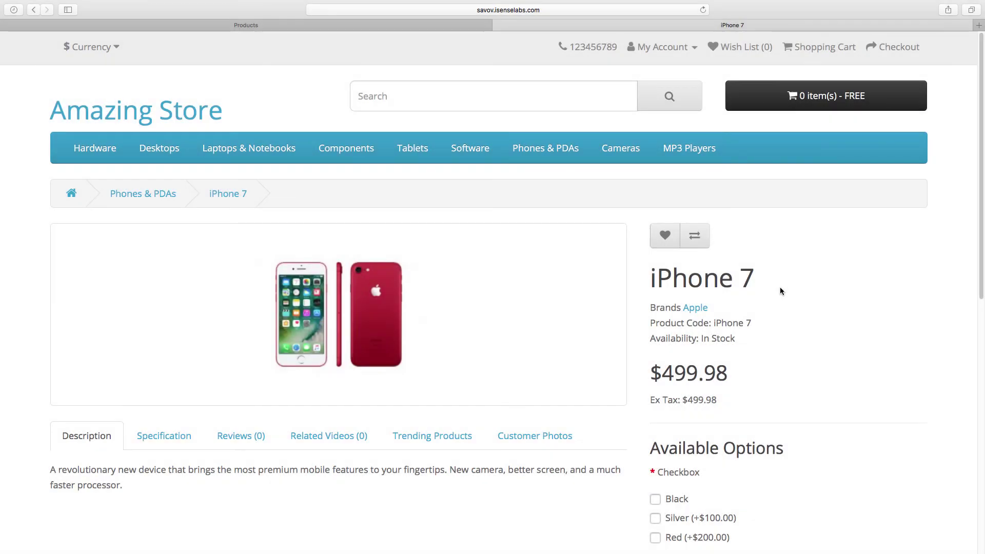
{"action": "scroll", "coordinate": [780, 290], "scroll_direction": "down", "scroll_amount": 5}
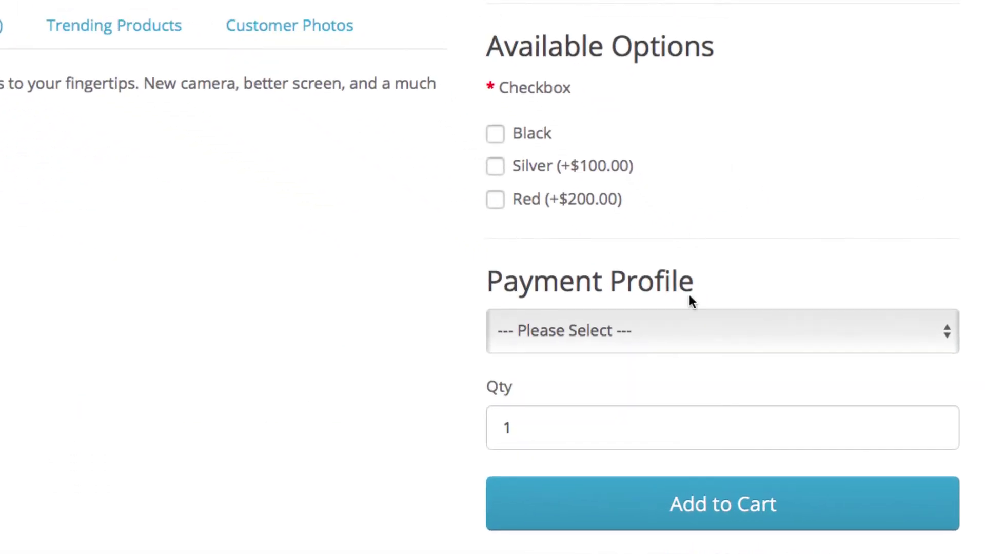
{"action": "left_click", "coordinate": [694, 332]}
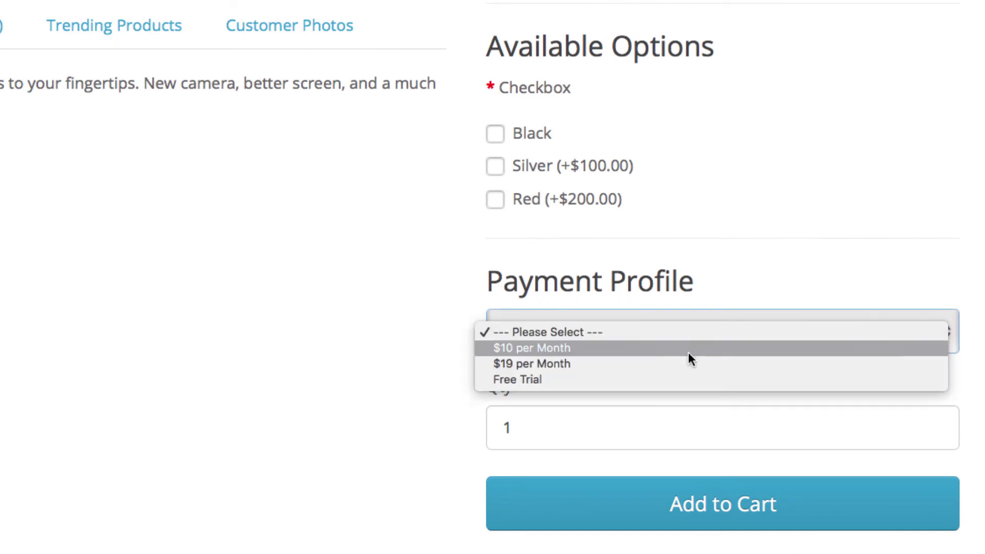
{"action": "left_click", "coordinate": [681, 380]}
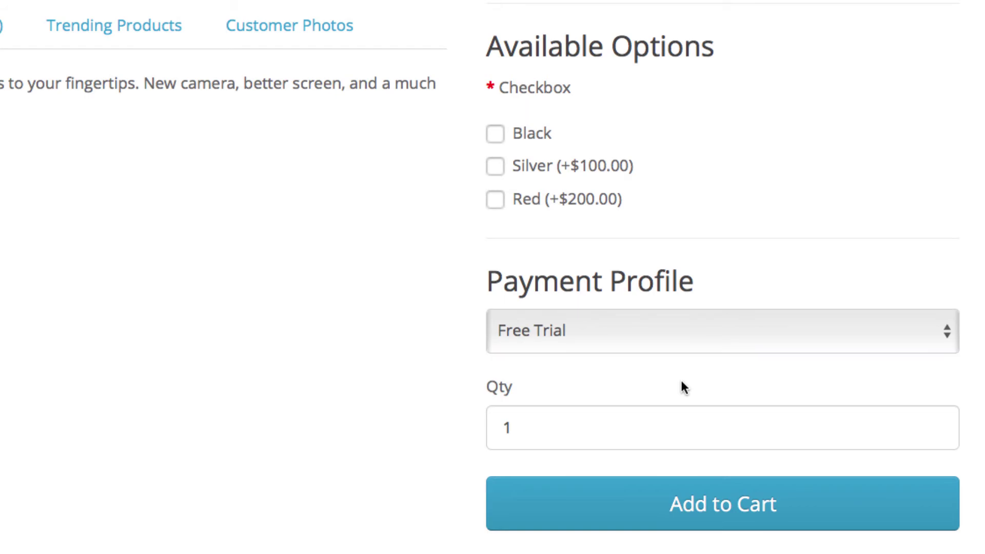
{"action": "scroll", "coordinate": [682, 387], "scroll_direction": "down", "scroll_amount": 3}
{"action": "left_click", "coordinate": [684, 388]}
{"action": "left_click", "coordinate": [724, 251]}
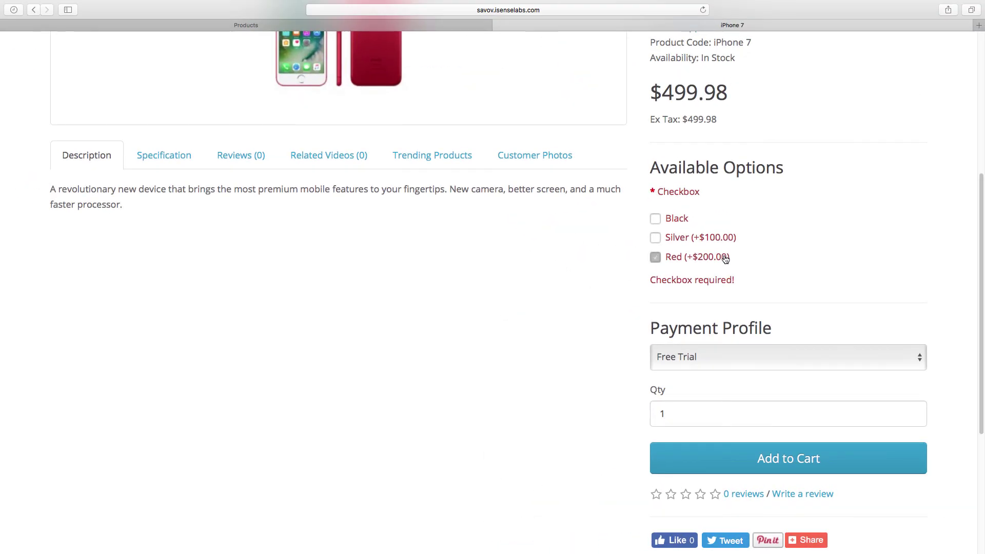
{"action": "left_click", "coordinate": [779, 464]}
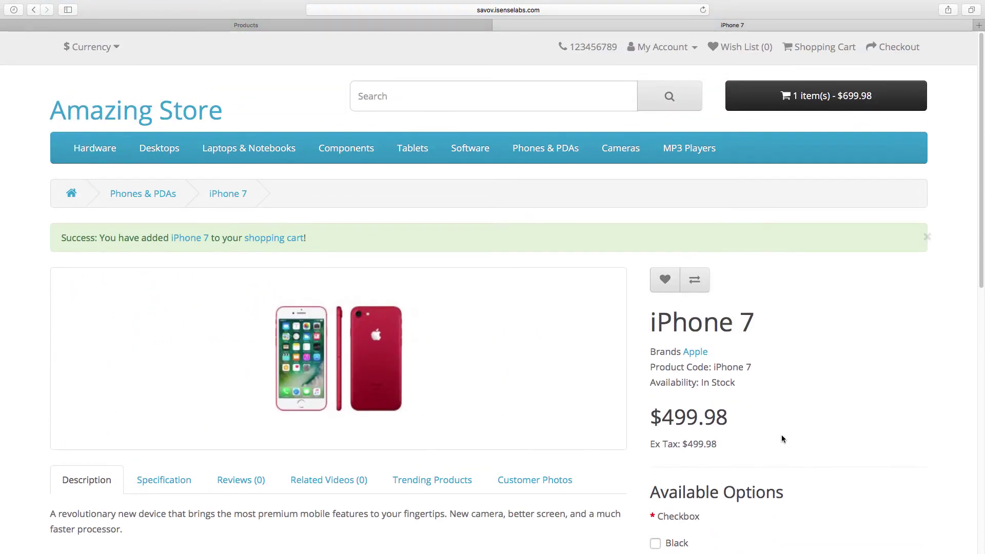
{"action": "left_click", "coordinate": [826, 95]}
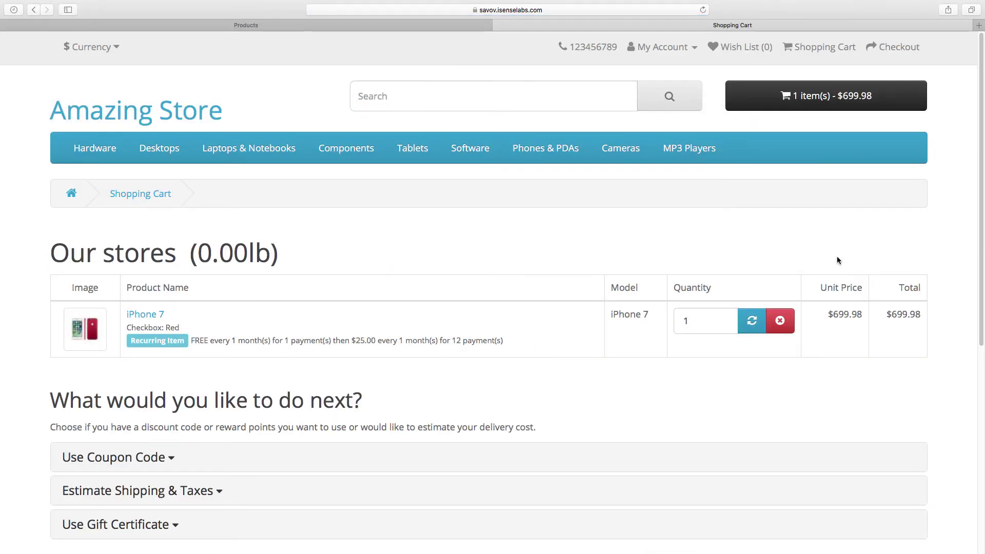
Step: Open the Extensions page from the Extensions menu in the admin sidebar
{"action": "scroll", "coordinate": [836, 257], "scroll_direction": "down", "scroll_amount": 2}
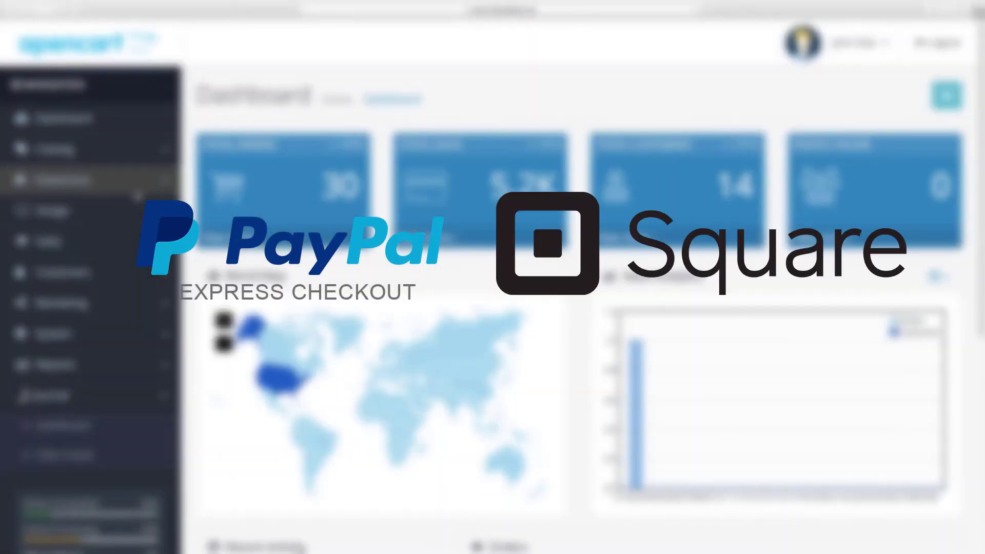
{"action": "left_click", "coordinate": [136, 181]}
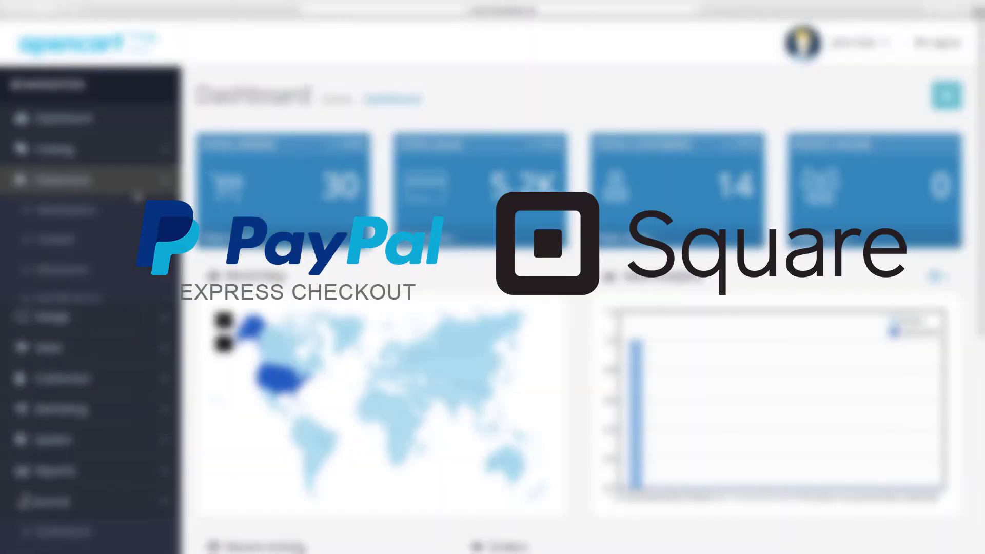
{"action": "left_click", "coordinate": [115, 272]}
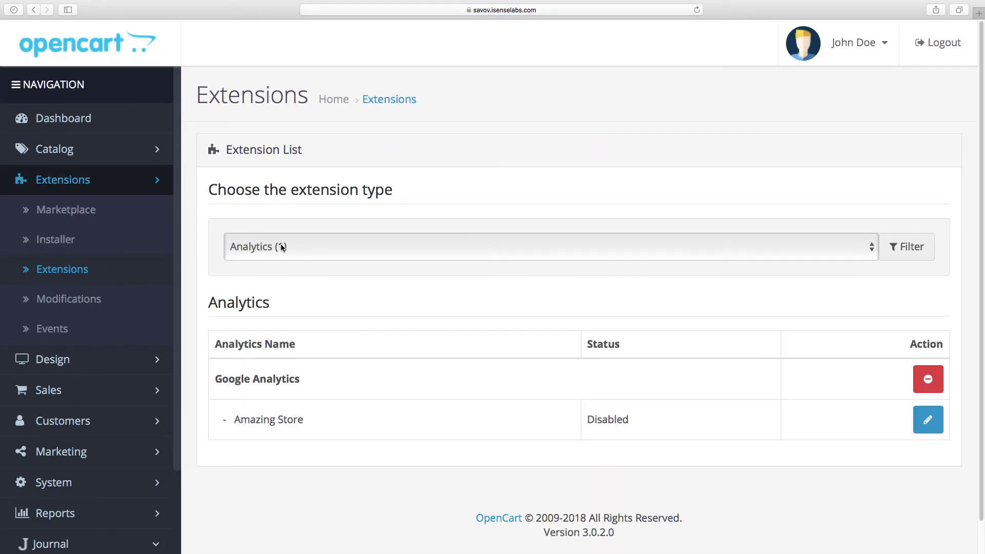
Step: Filter the extension list to Payments and scroll down to the Square payment extension
{"action": "left_click", "coordinate": [281, 245]}
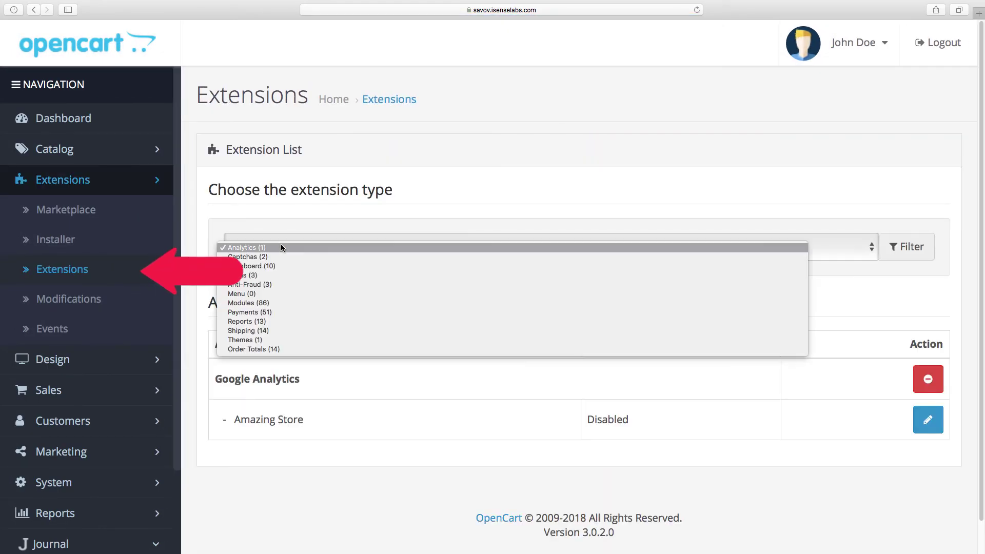
{"action": "left_click", "coordinate": [266, 313]}
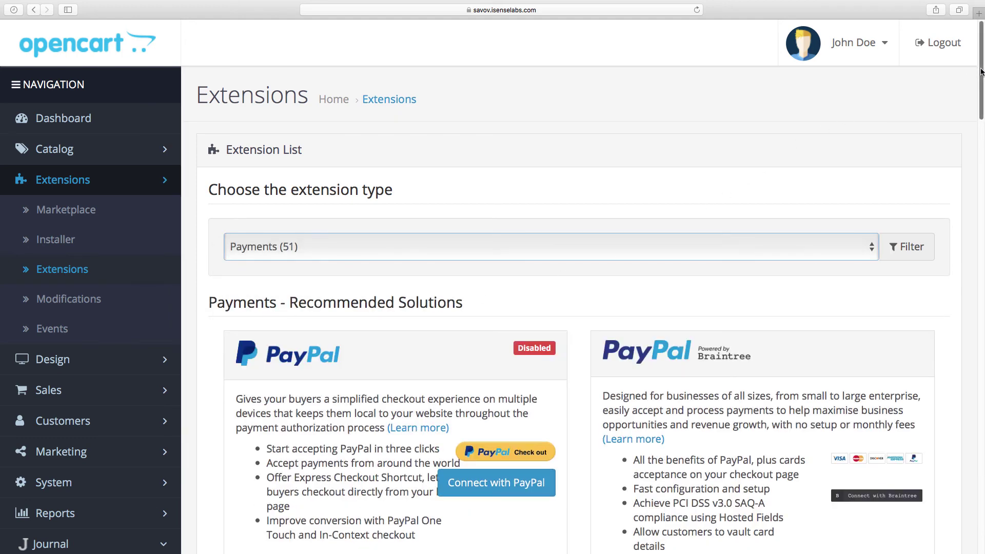
{"action": "left_click_drag", "start_coordinate": [973, 75], "coordinate": [979, 459]}
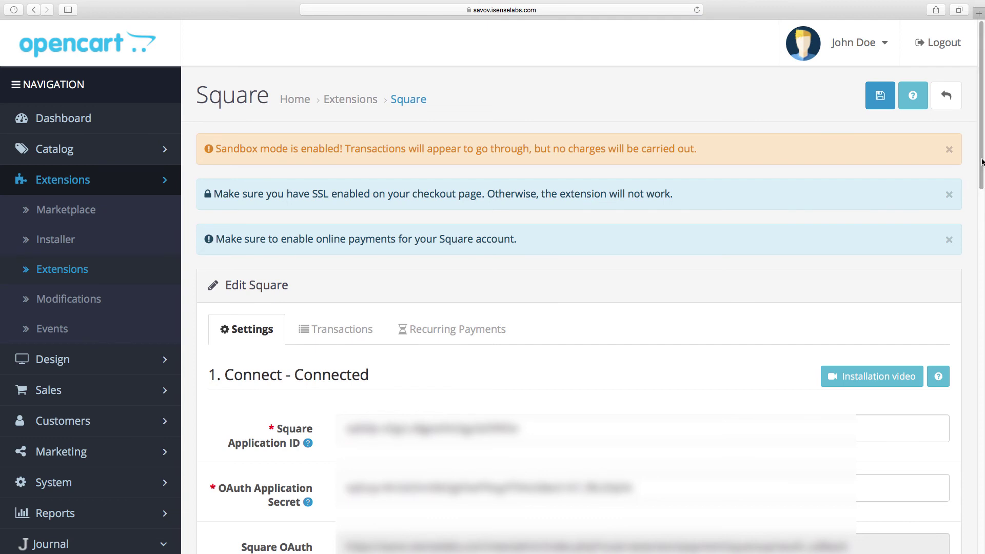
{"action": "scroll", "coordinate": [977, 163], "scroll_direction": "down", "scroll_amount": 3}
{"action": "scroll", "coordinate": [977, 163], "scroll_direction": "down", "scroll_amount": 2}
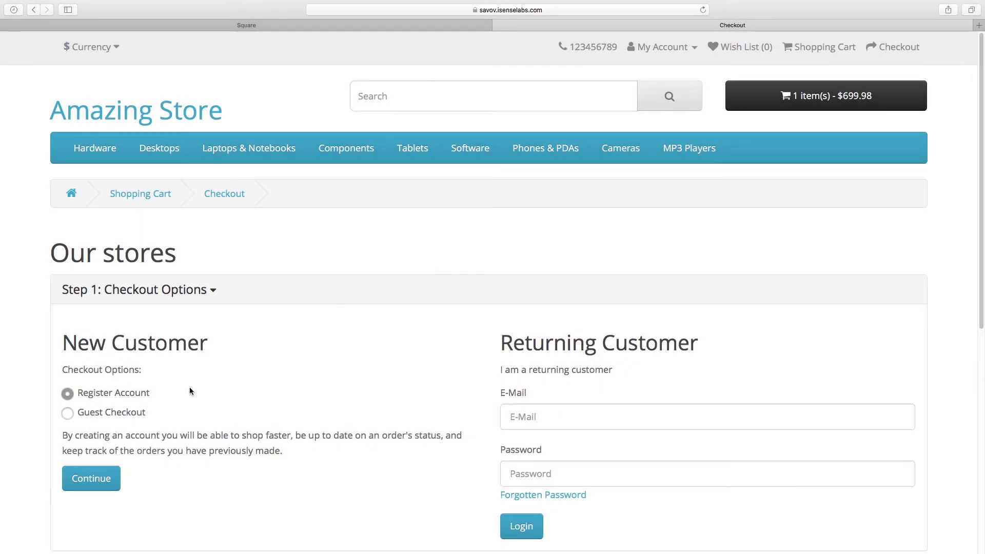
Step: Check out as a guest and fill in the billing name, e-mail, phone and address
{"action": "left_click", "coordinate": [136, 413]}
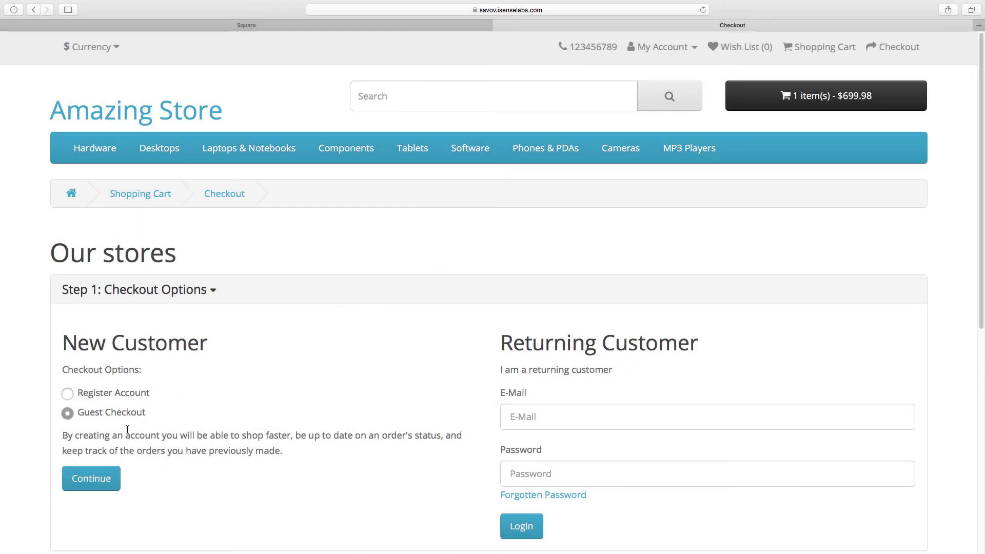
{"action": "left_click", "coordinate": [106, 481]}
{"action": "left_click", "coordinate": [153, 170]}
{"action": "type", "text": "Test name"}
{"action": "key", "text": "Tab"}
{"action": "type", "text": "Test last name"}
{"action": "key", "text": "Tab"}
{"action": "type", "text": "test@isenselabs.com"}
{"action": "key", "text": "Tab"}
{"action": "type", "text": "1231231231st StreetNew York City1000"}
Step: Accept the Terms & Conditions, enter the test card details for Square, and confirm the order
{"action": "left_click", "coordinate": [886, 523]}
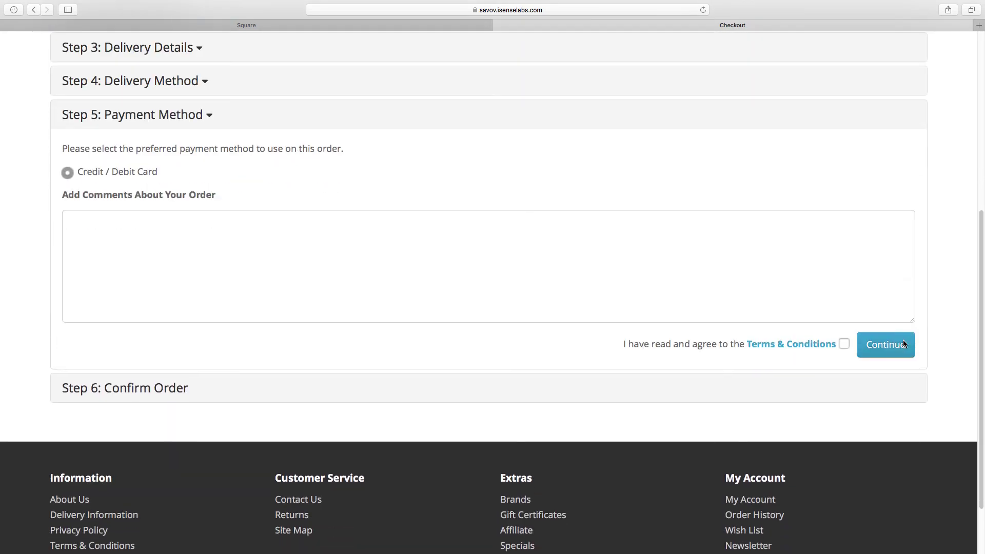
{"action": "left_click", "coordinate": [844, 344]}
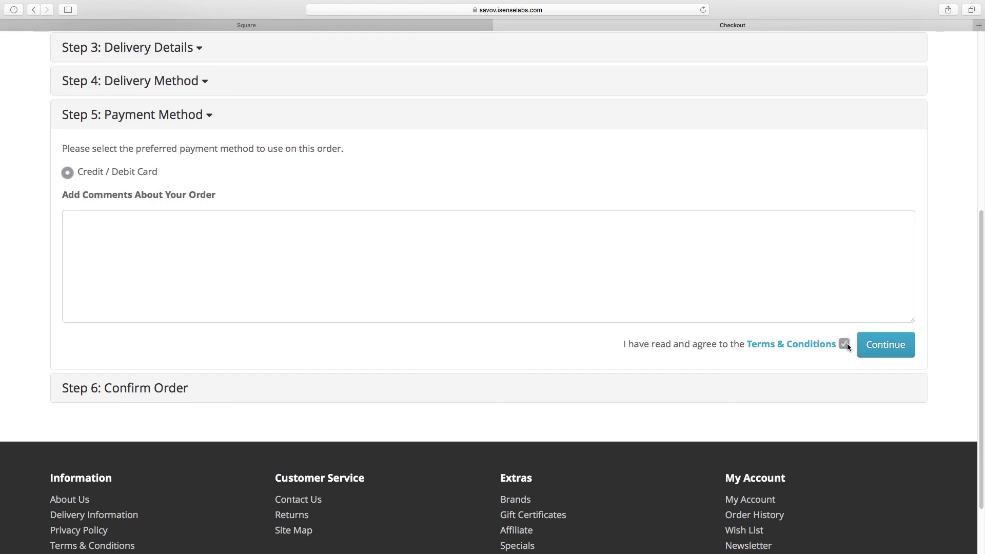
{"action": "left_click", "coordinate": [886, 346]}
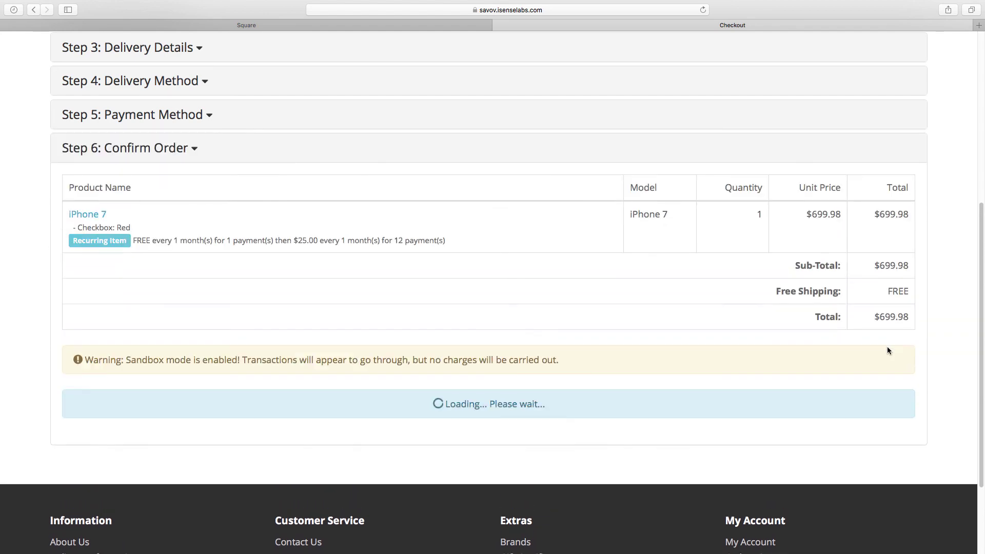
{"action": "scroll", "coordinate": [887, 347], "scroll_direction": "down", "scroll_amount": 5}
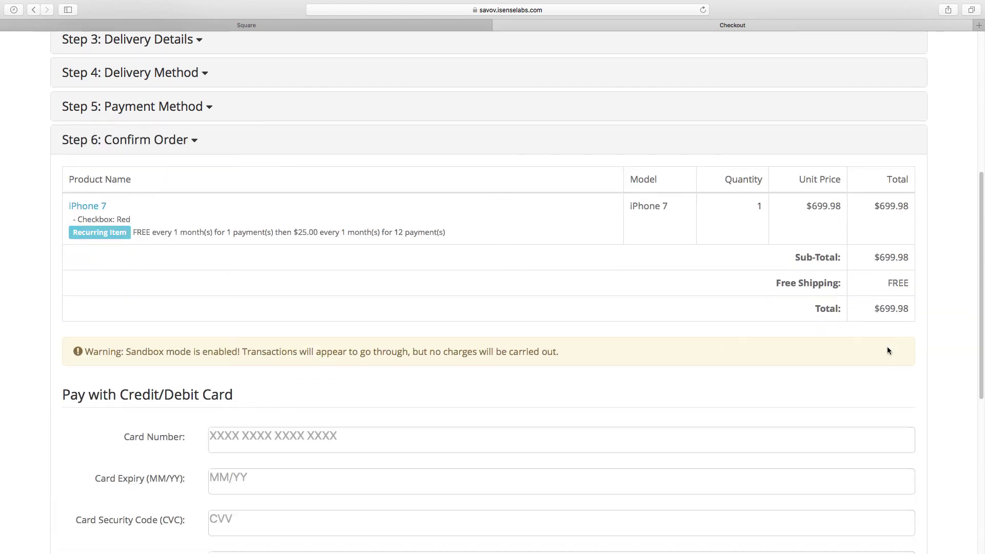
{"action": "left_click", "coordinate": [406, 282]}
{"action": "type", "text": "4111111111111111"}
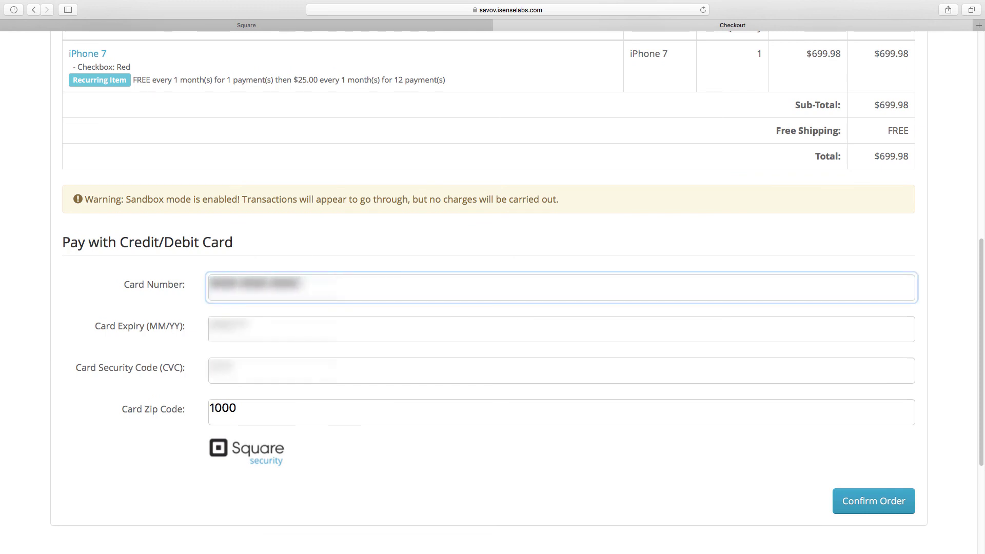
{"action": "type", "text": "12/20"}
{"action": "key", "text": "Tab"}
{"action": "type", "text": "123"}
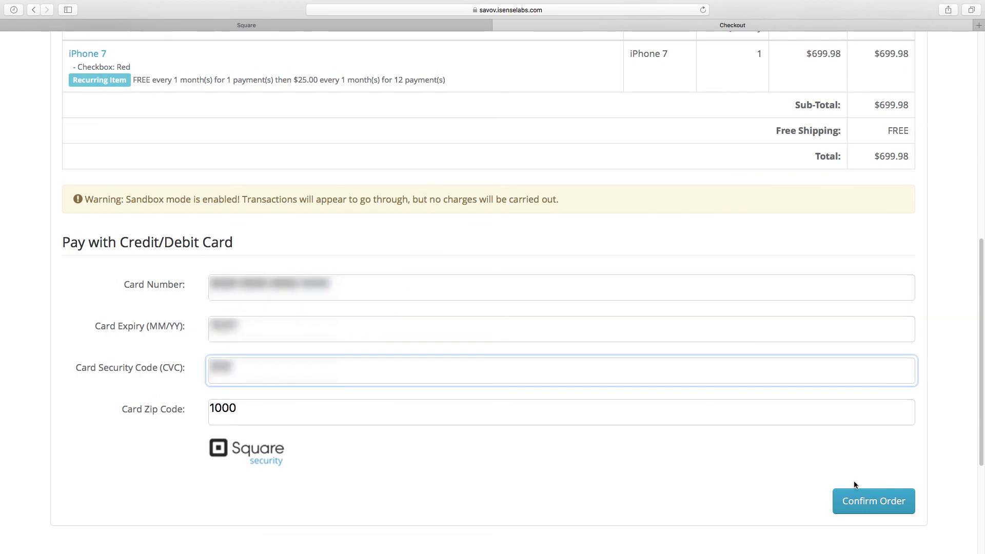
{"action": "left_click", "coordinate": [859, 502]}
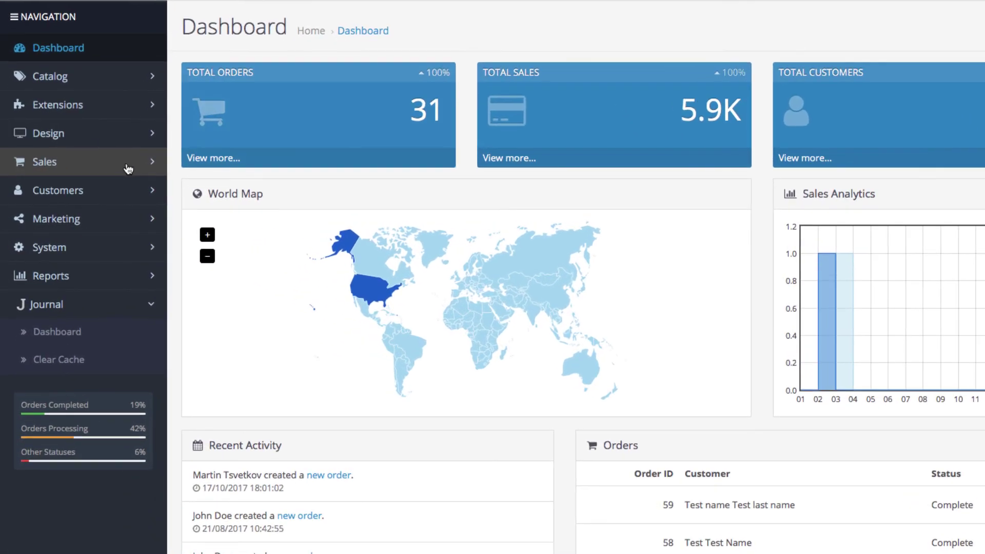
Step: Open Sales > Recurring Profiles to view the recurring order list
{"action": "left_click", "coordinate": [112, 168]}
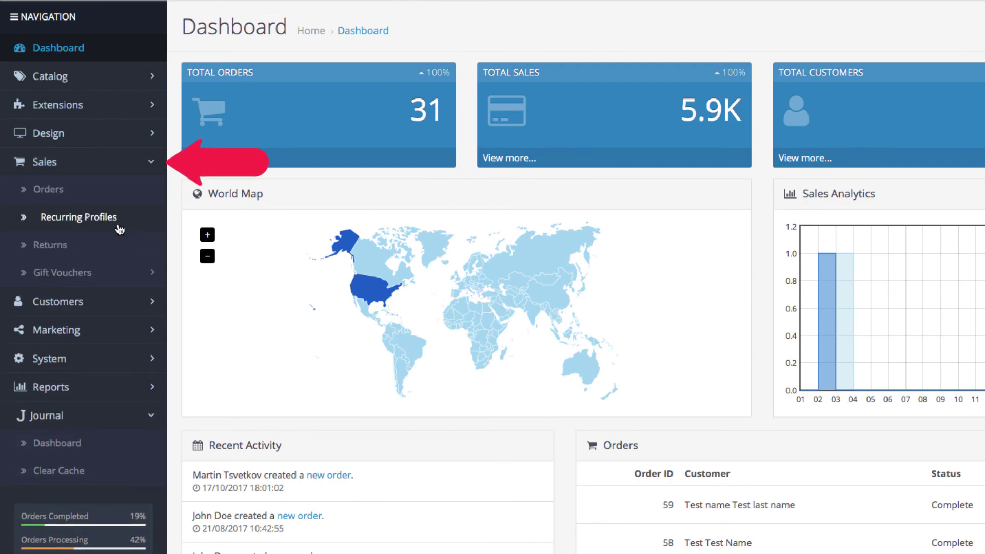
{"action": "left_click", "coordinate": [119, 229]}
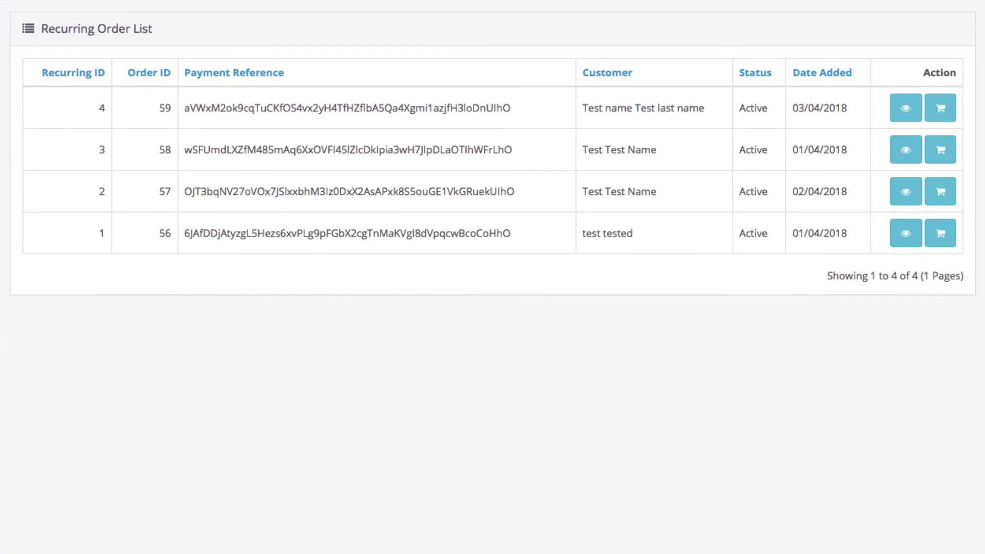